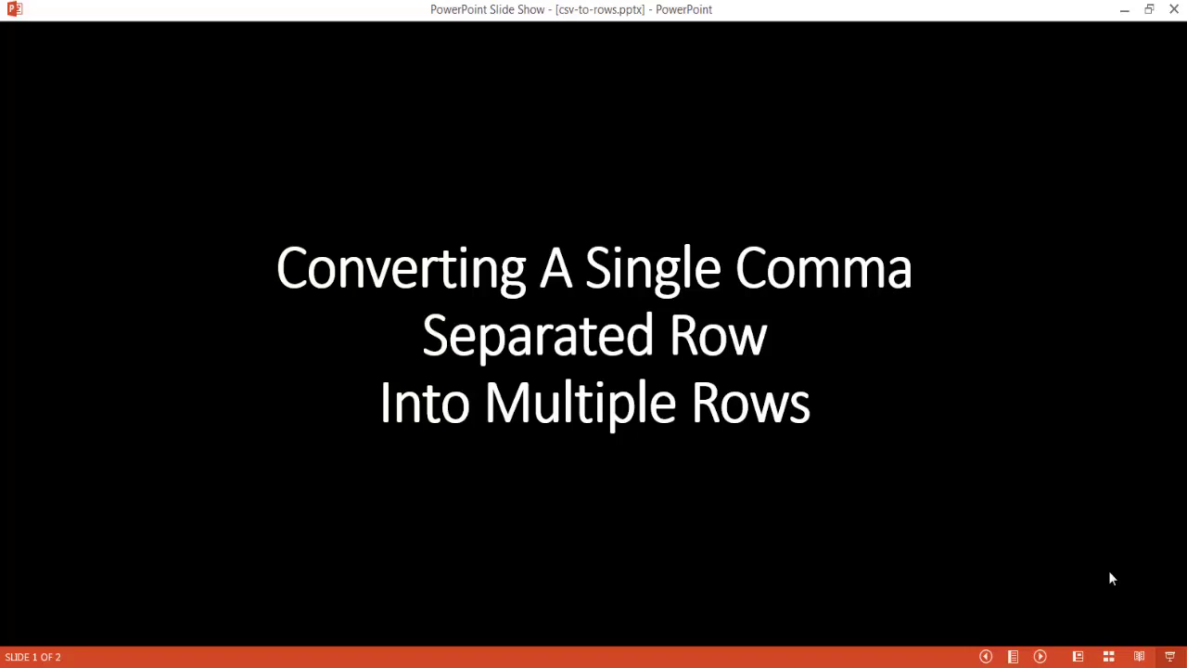
left_click(1111, 577)
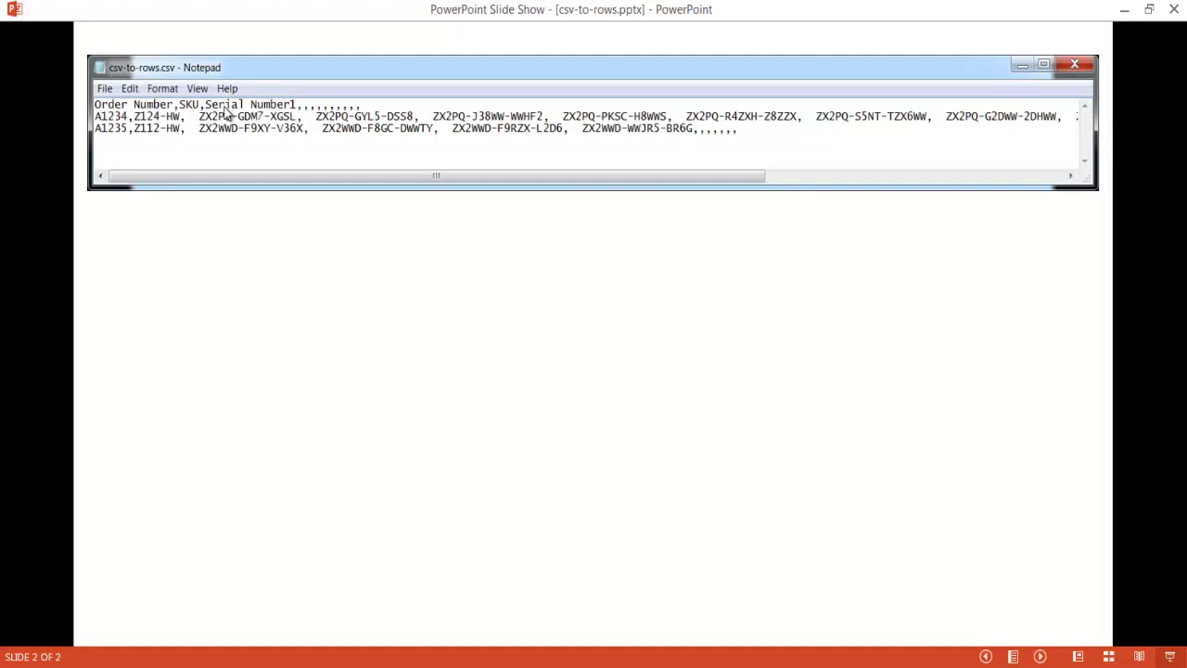
left_click(225, 112)
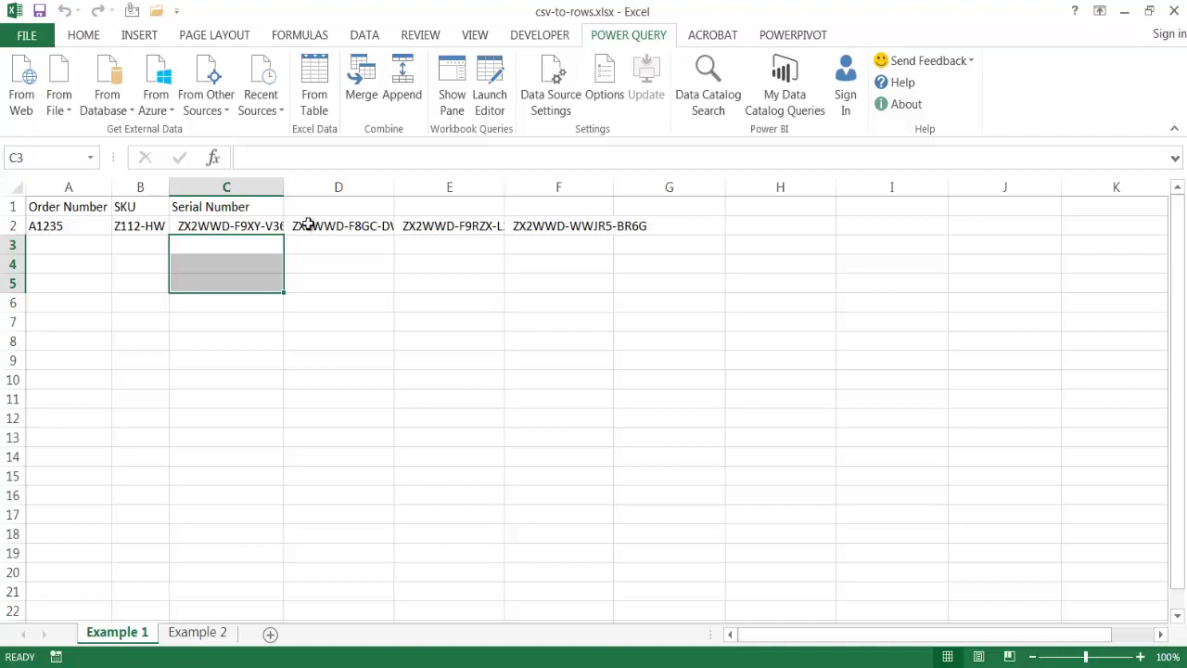
Step: Examine the order number, SKU and each serial number spread across row 2 of the Example 1 sheet
left_click(353, 228)
left_click_drag(352, 228, 584, 231)
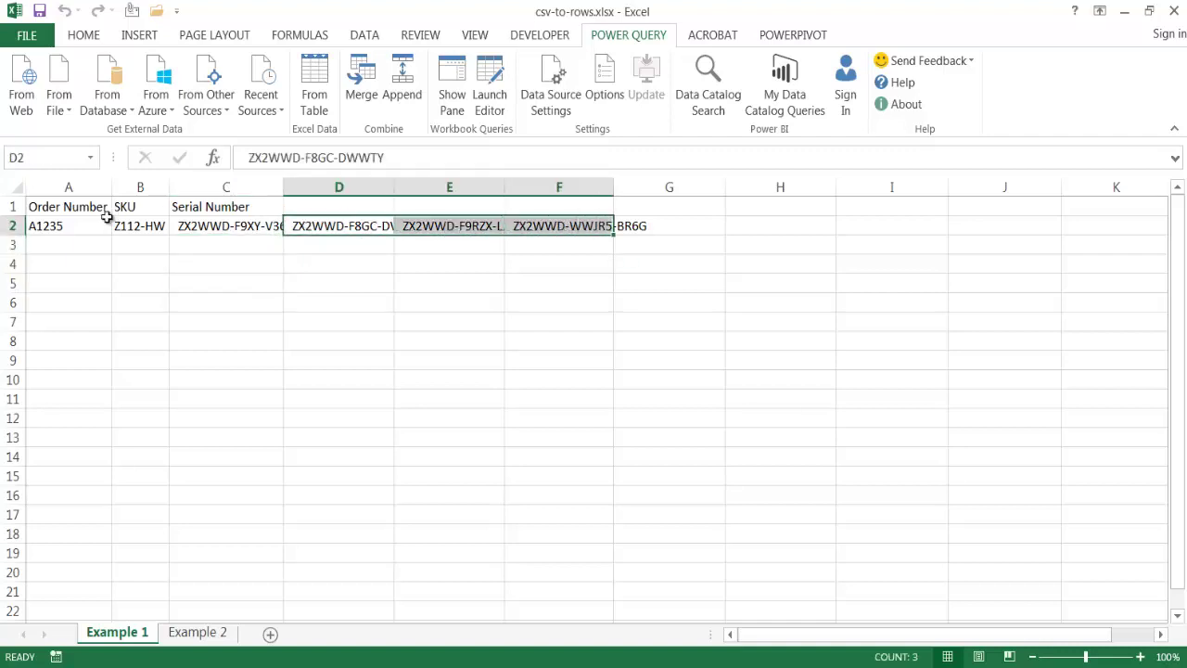
left_click(232, 229)
left_click(315, 230)
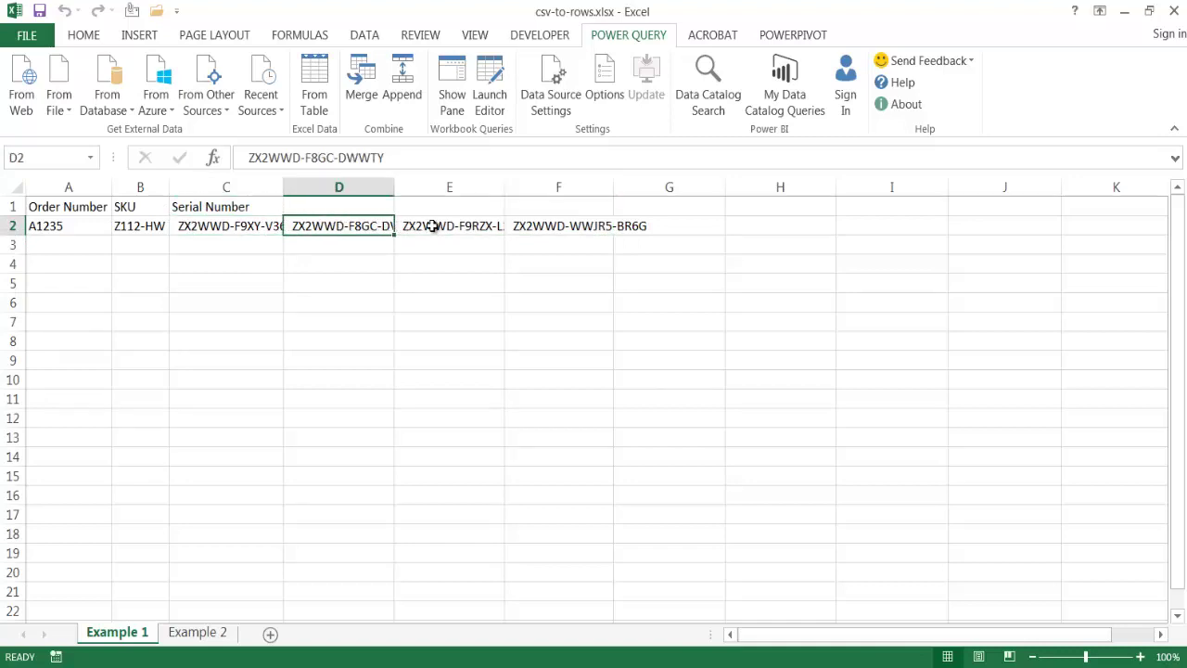
left_click(464, 230)
left_click(551, 233)
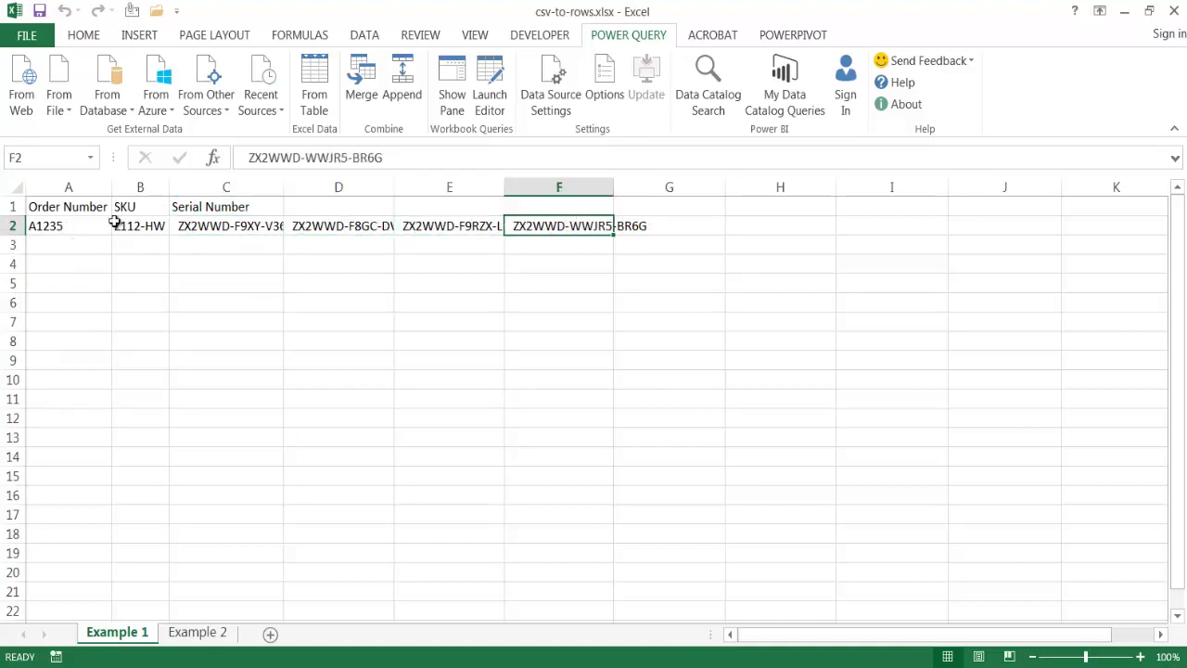
left_click(144, 226)
left_click(63, 225)
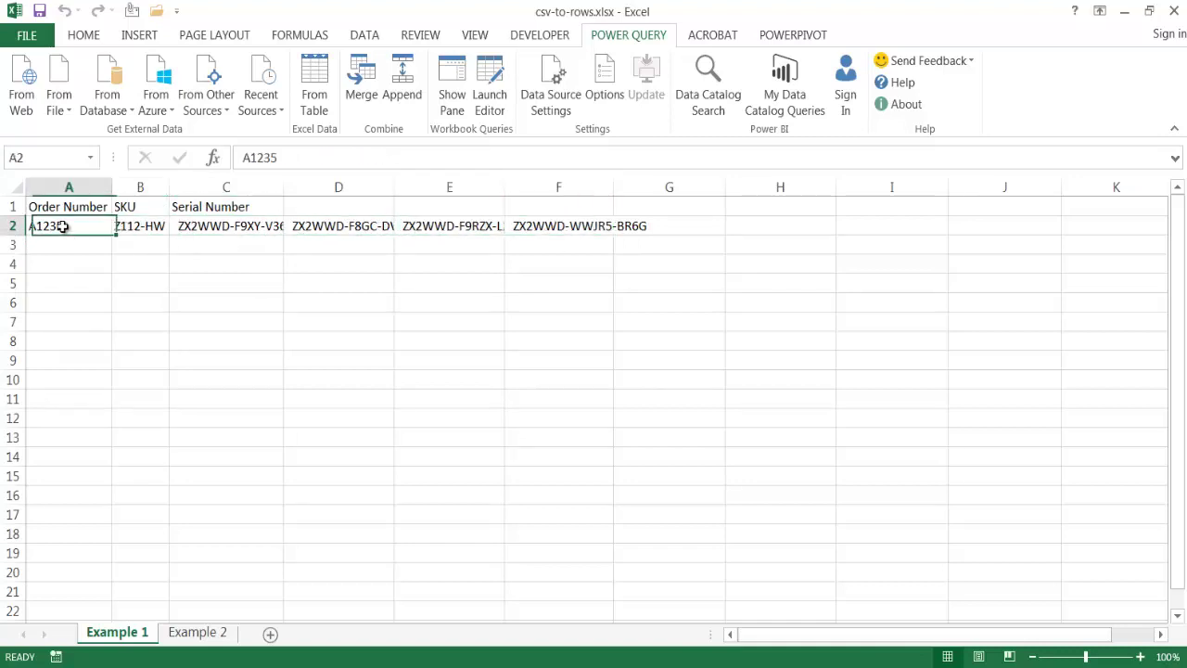
left_click(137, 227)
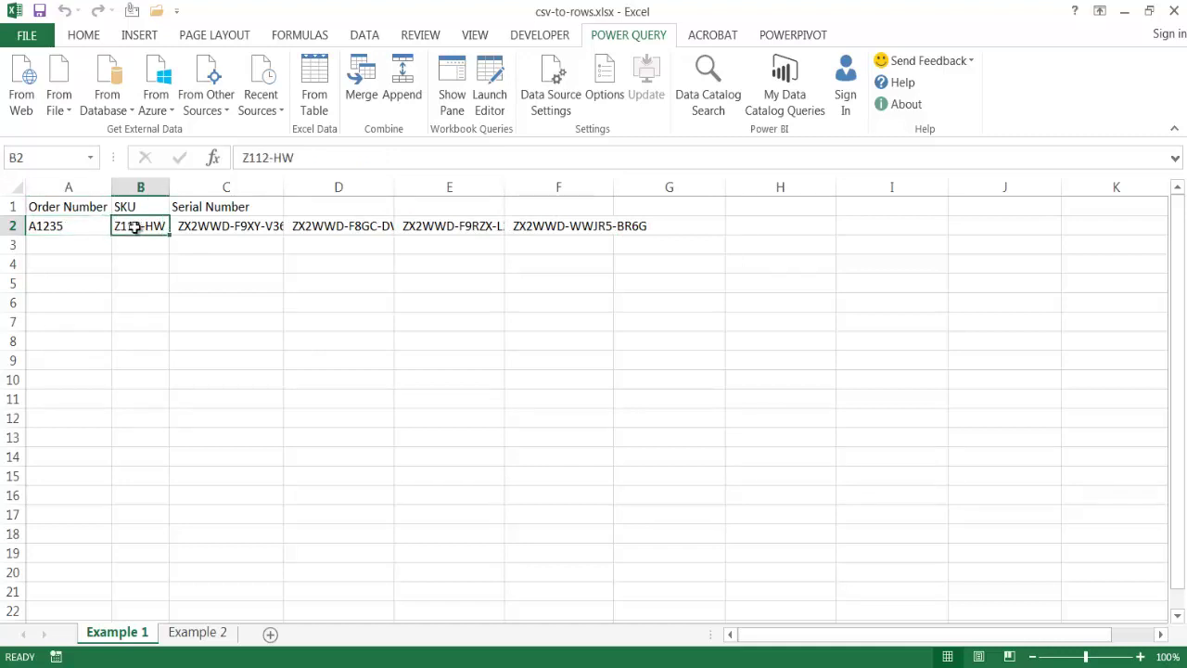
left_click(62, 225)
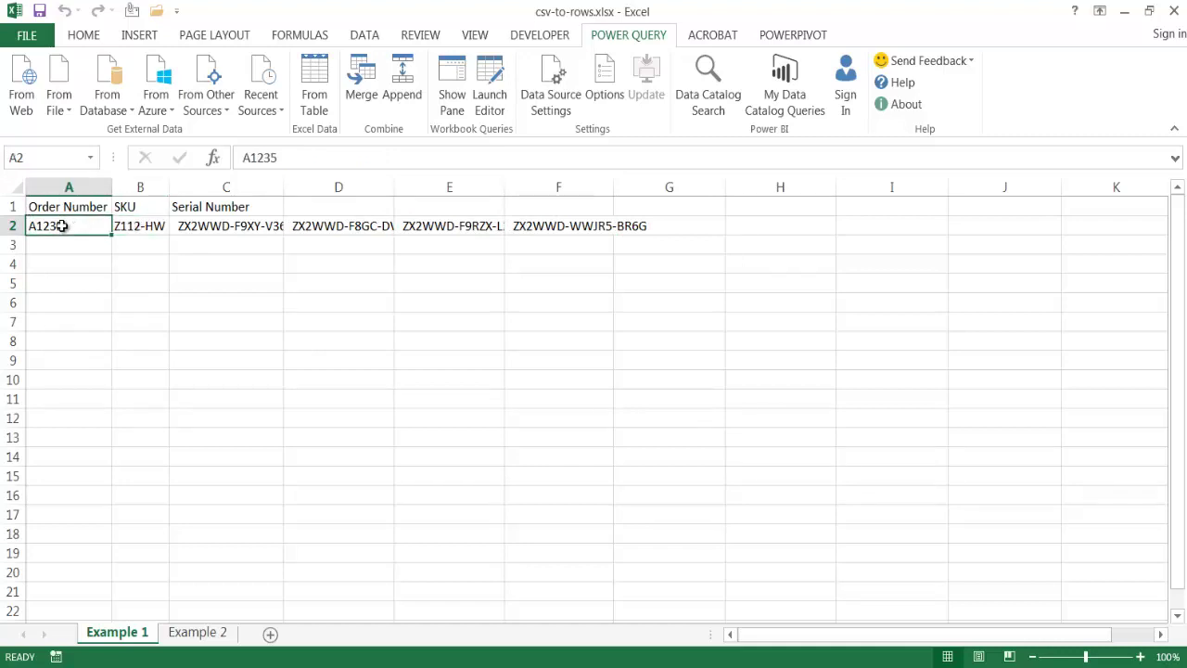
left_click(231, 225)
Step: Copy the serial numbers in D2:F2 and paste them transposed into the Serial Number column starting at C3
left_click_drag(333, 225, 517, 225)
key("ctrl+c")
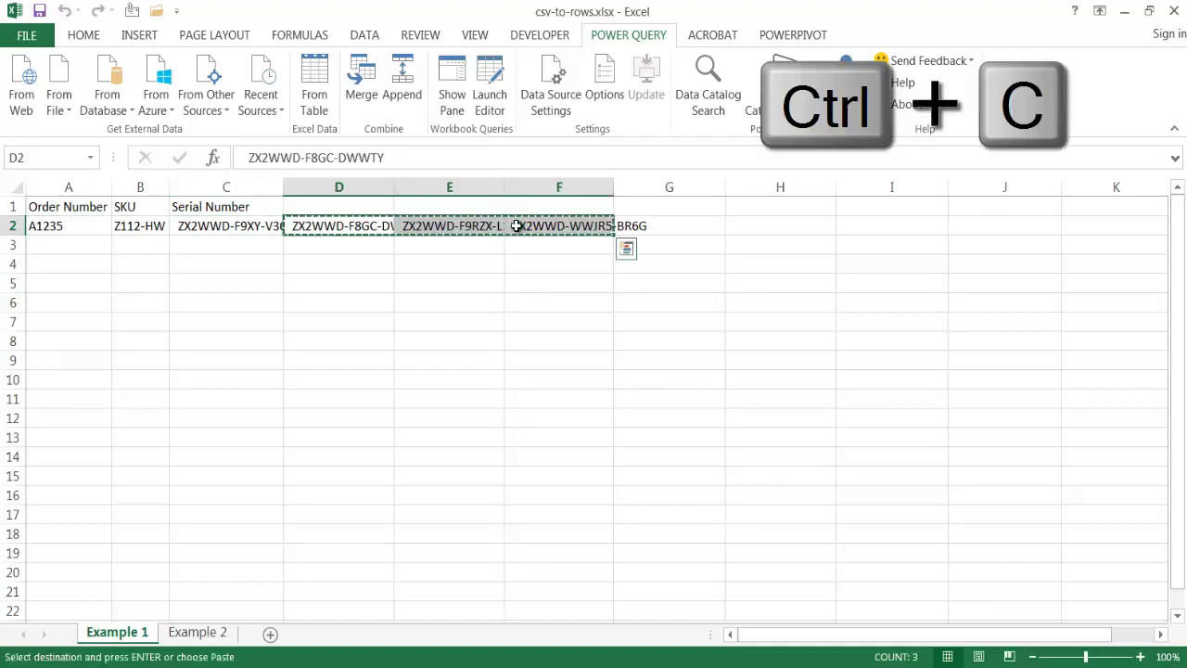
left_click(237, 243)
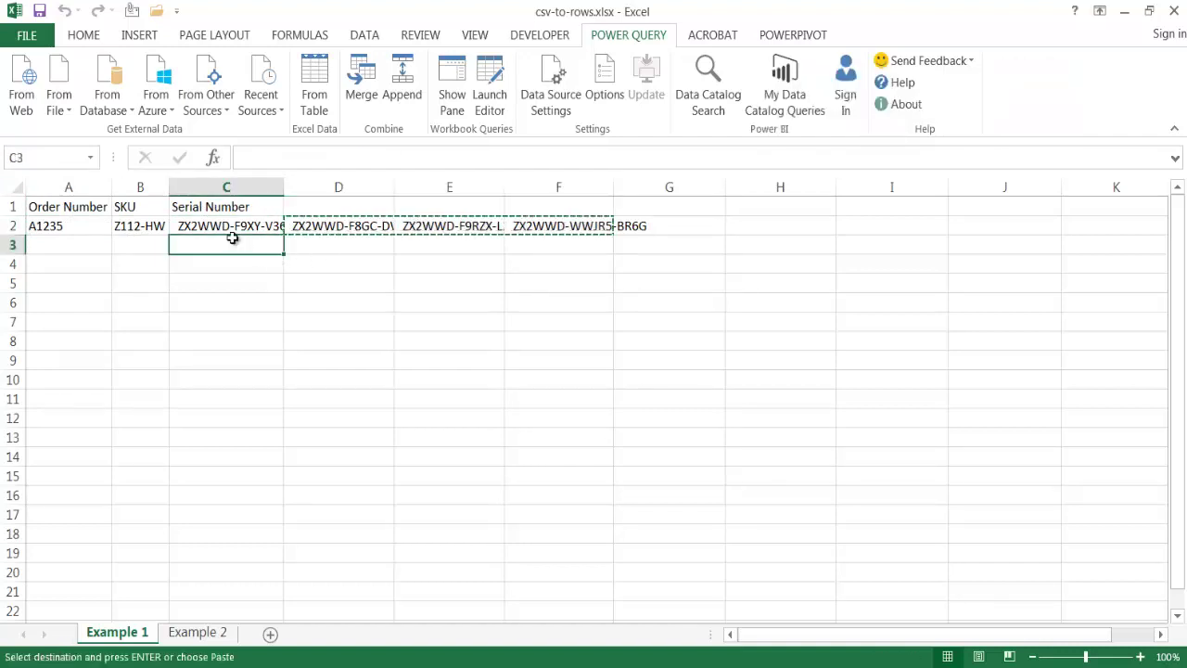
left_click(90, 36)
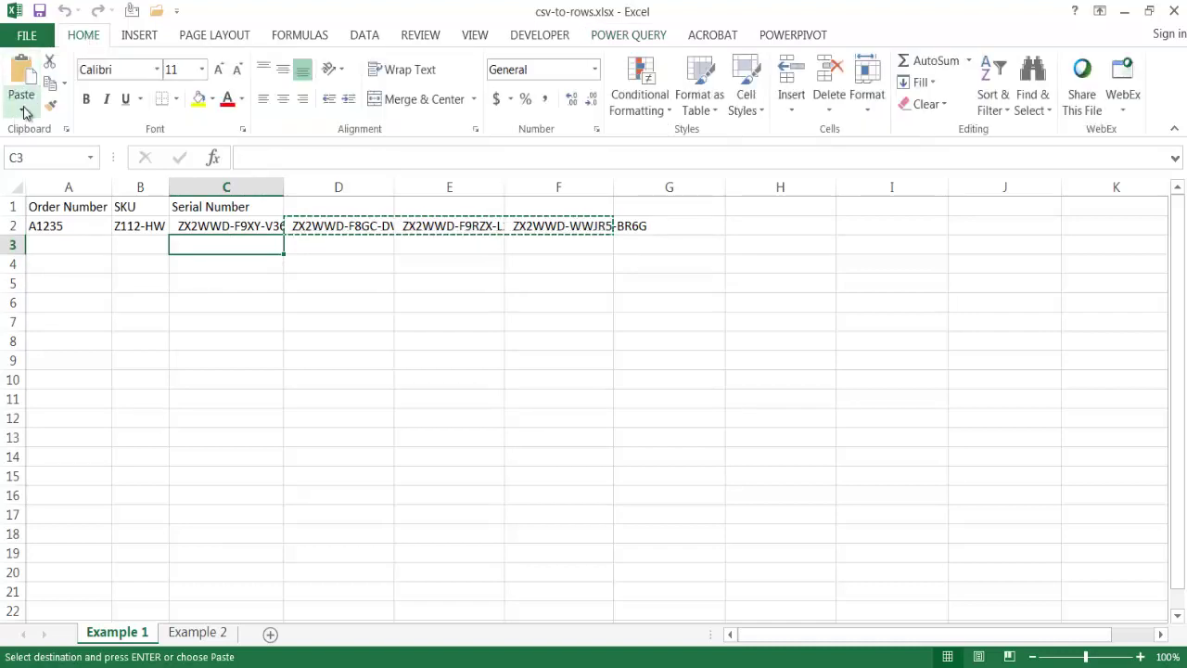
left_click(26, 108)
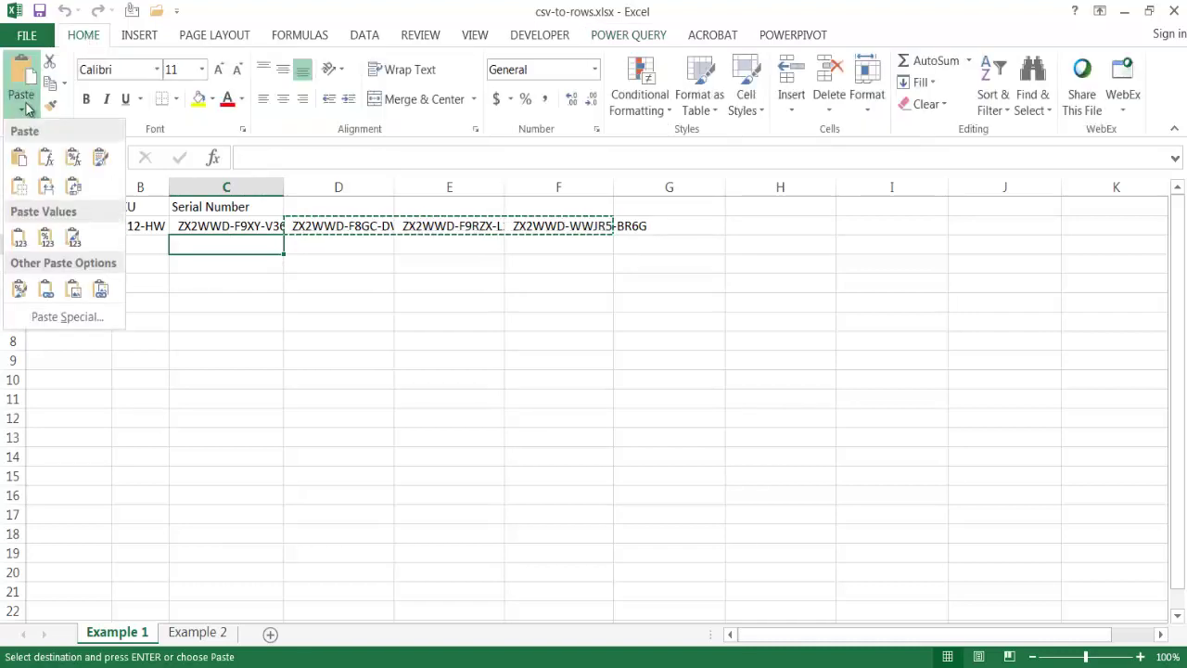
left_click(76, 191)
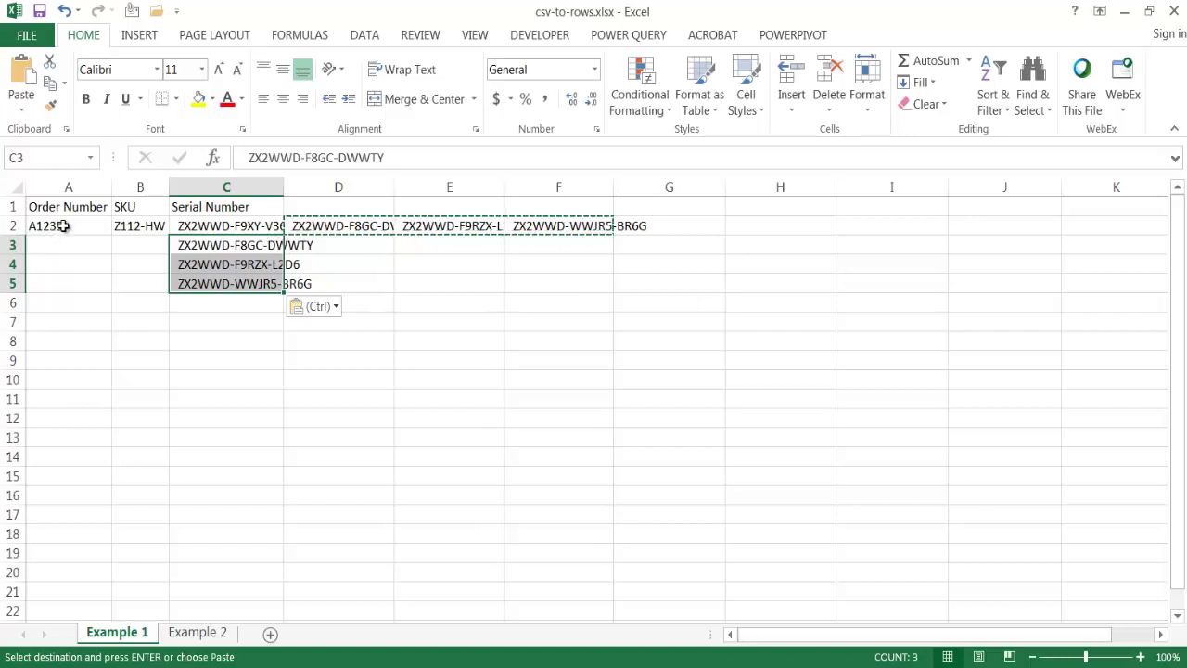
Step: Fill the order number and SKU from A2:B2 down to row 5 as copied cells instead of a series
left_click_drag(53, 226, 135, 225)
double_click(170, 235)
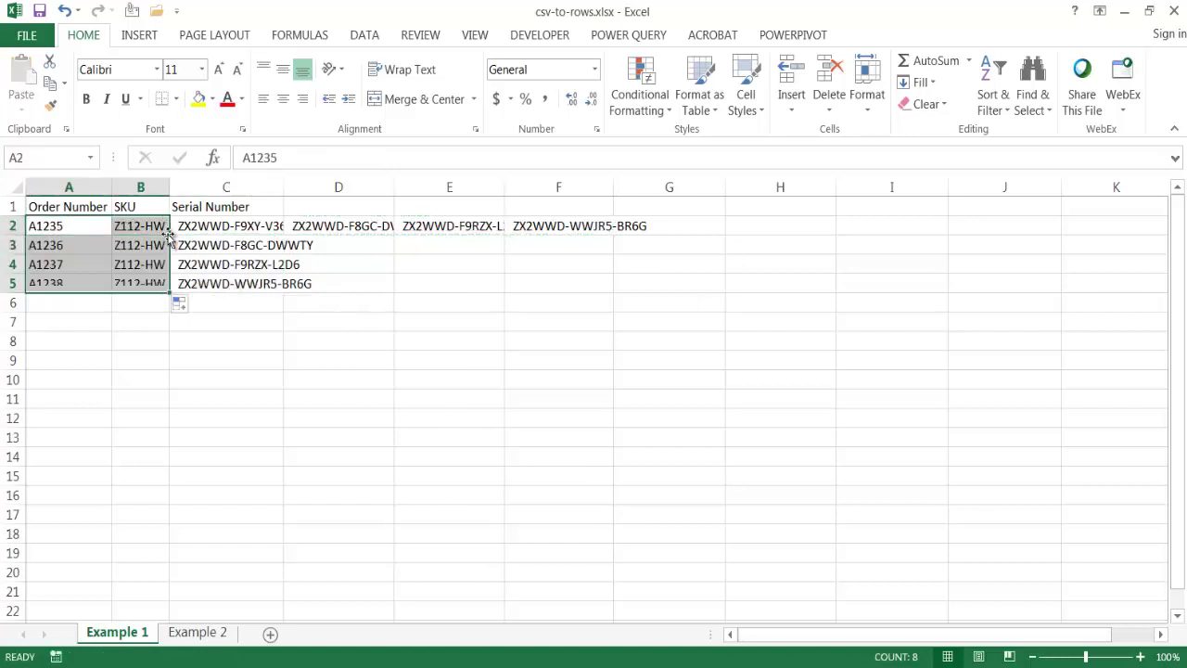
left_click(196, 309)
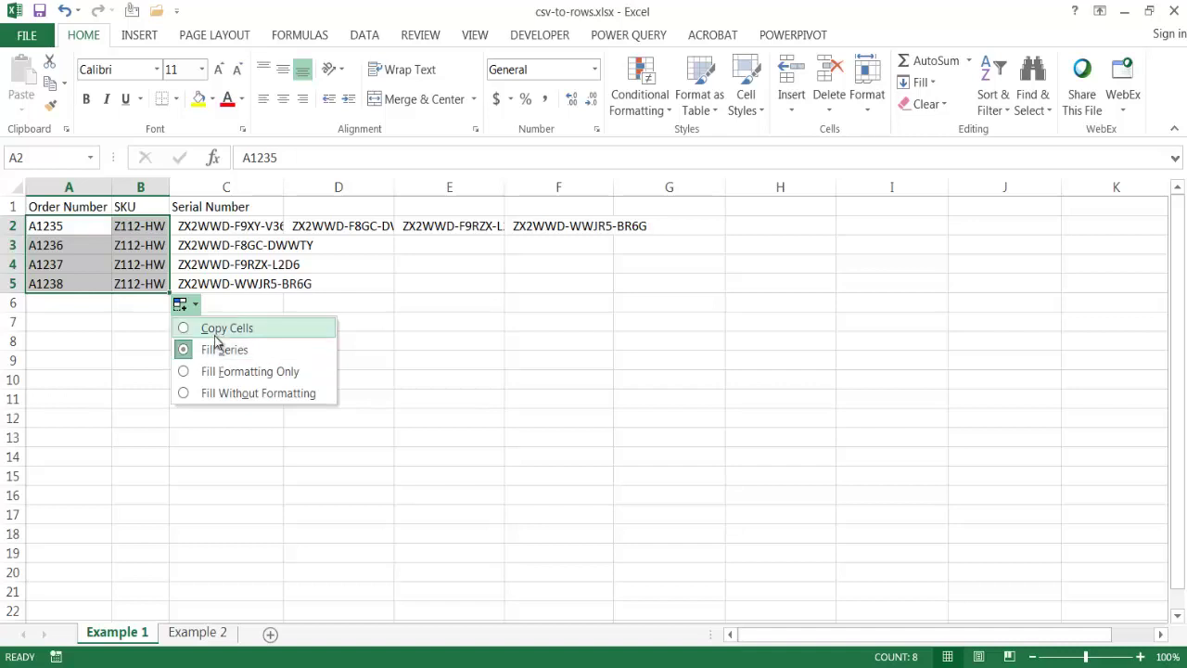
left_click(212, 330)
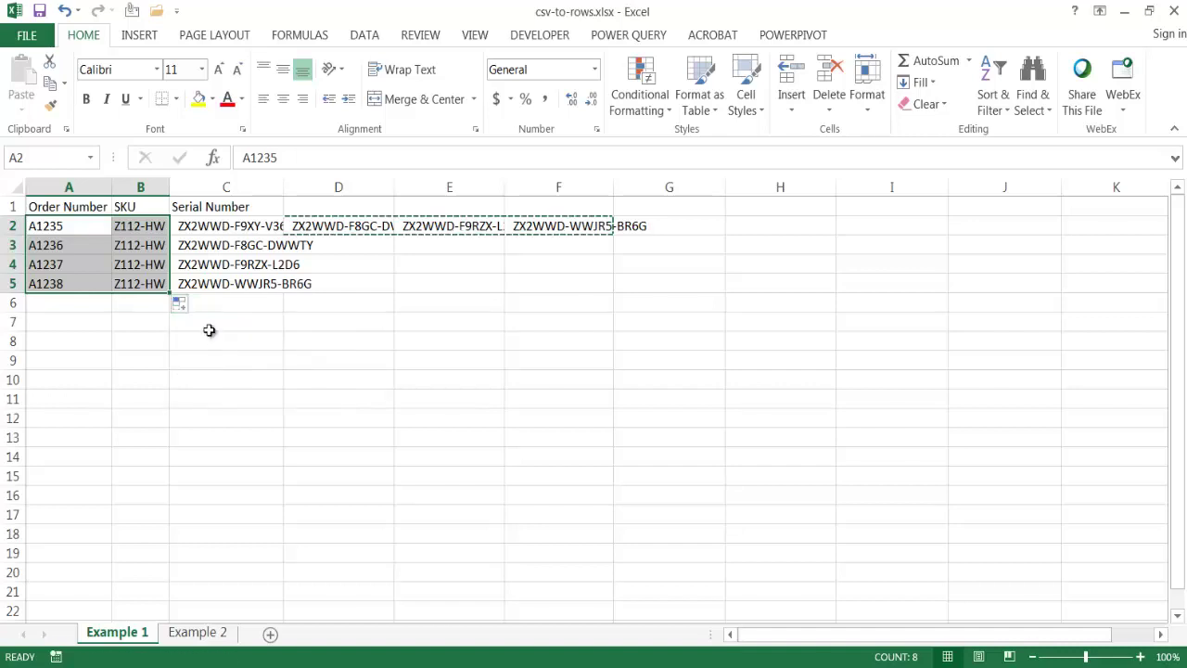
left_click(87, 228)
Step: Clear the original horizontal serial numbers from D2:F2
left_click_drag(339, 187, 558, 191)
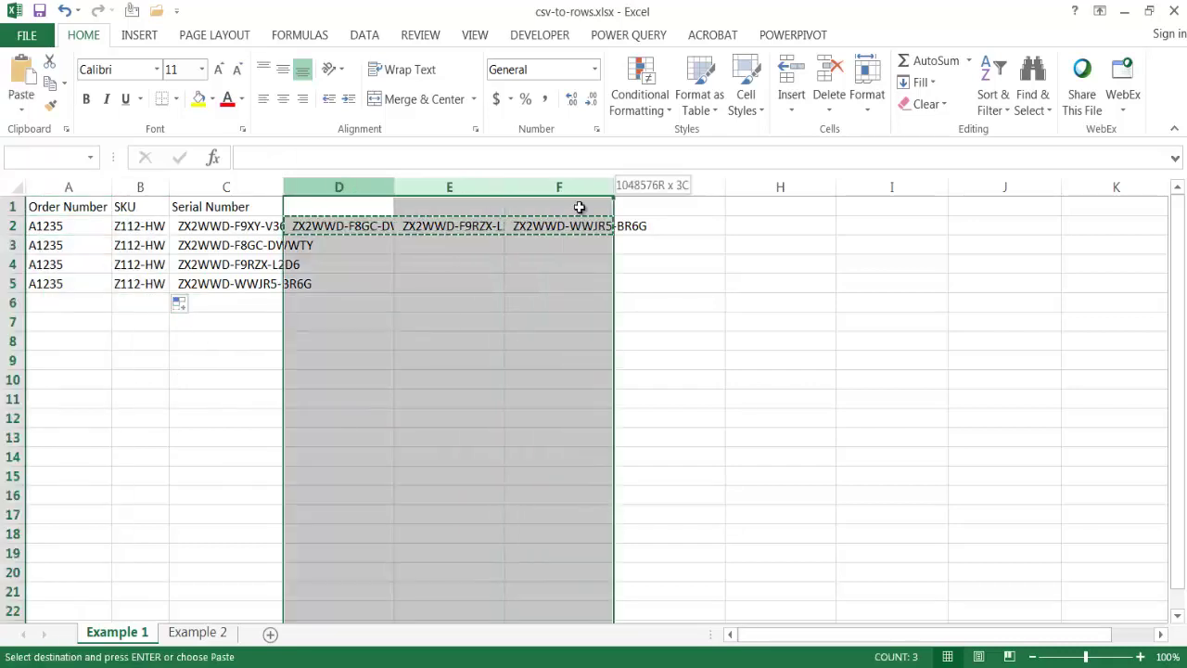
left_click_drag(353, 219, 548, 231)
key("Escape")
key("Delete")
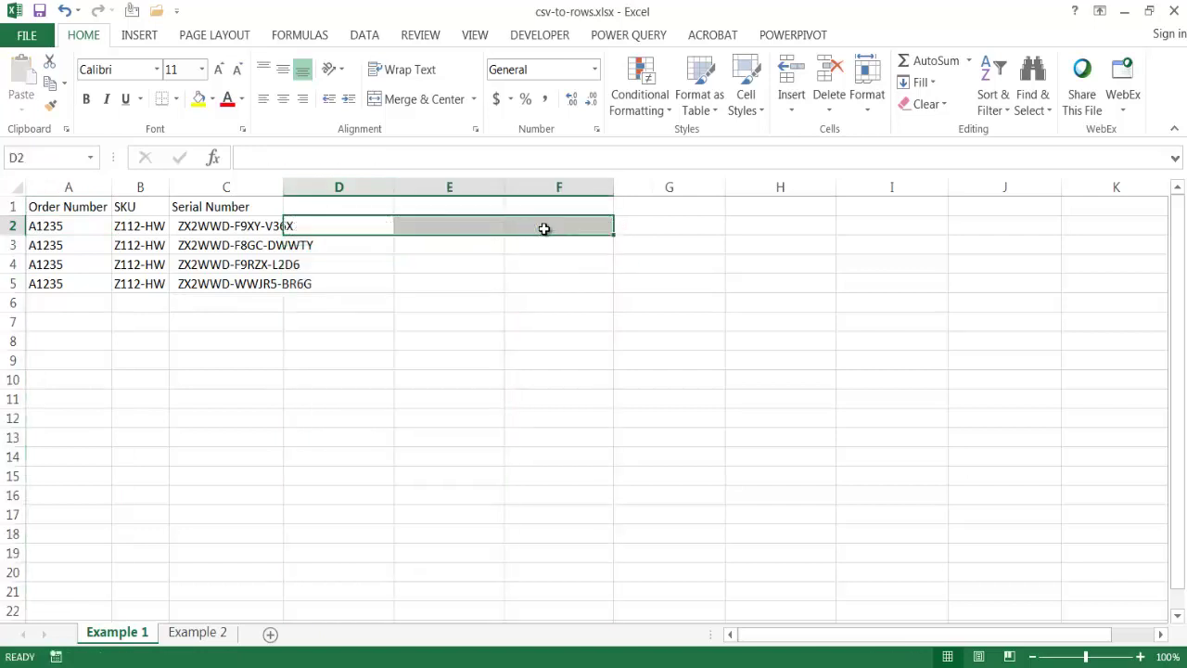
left_click(503, 297)
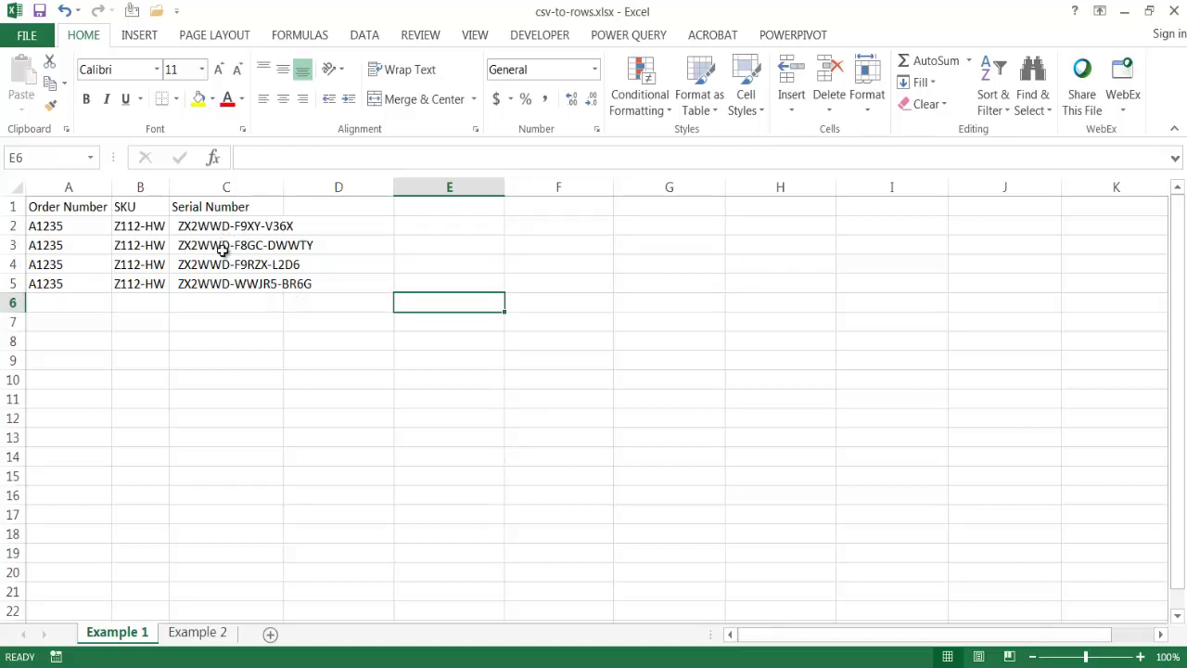
Step: Open the Example 2 sheet and check how far the serial numbers extend across row 2
left_click(202, 634)
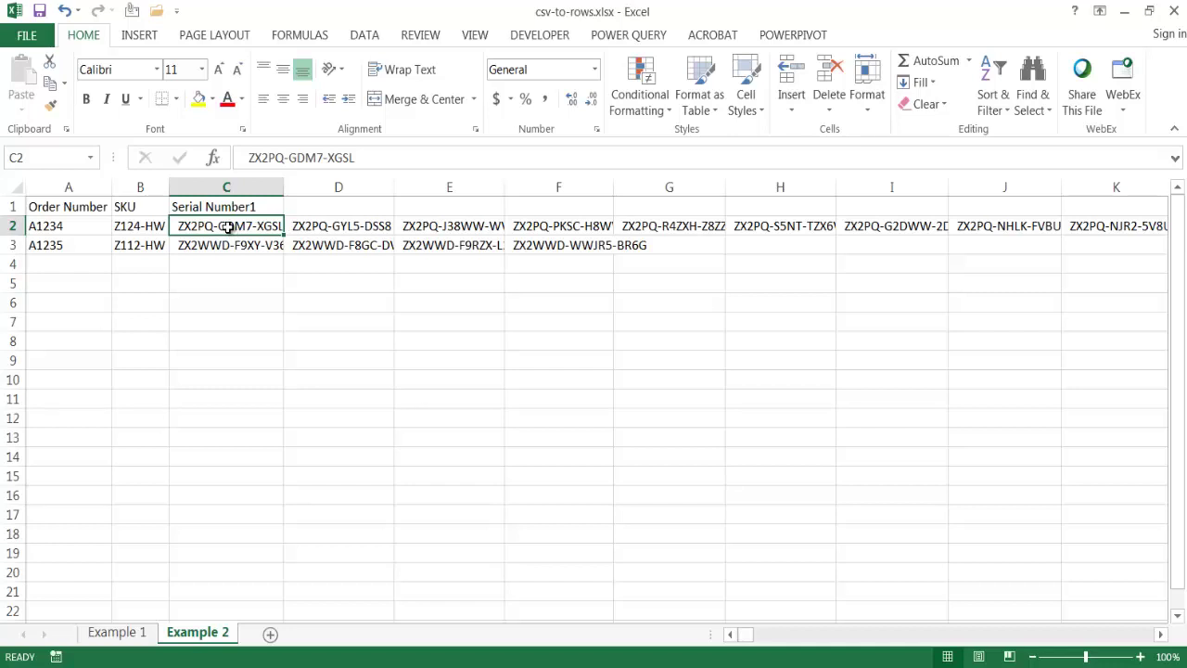
key("ctrl+shift+Right")
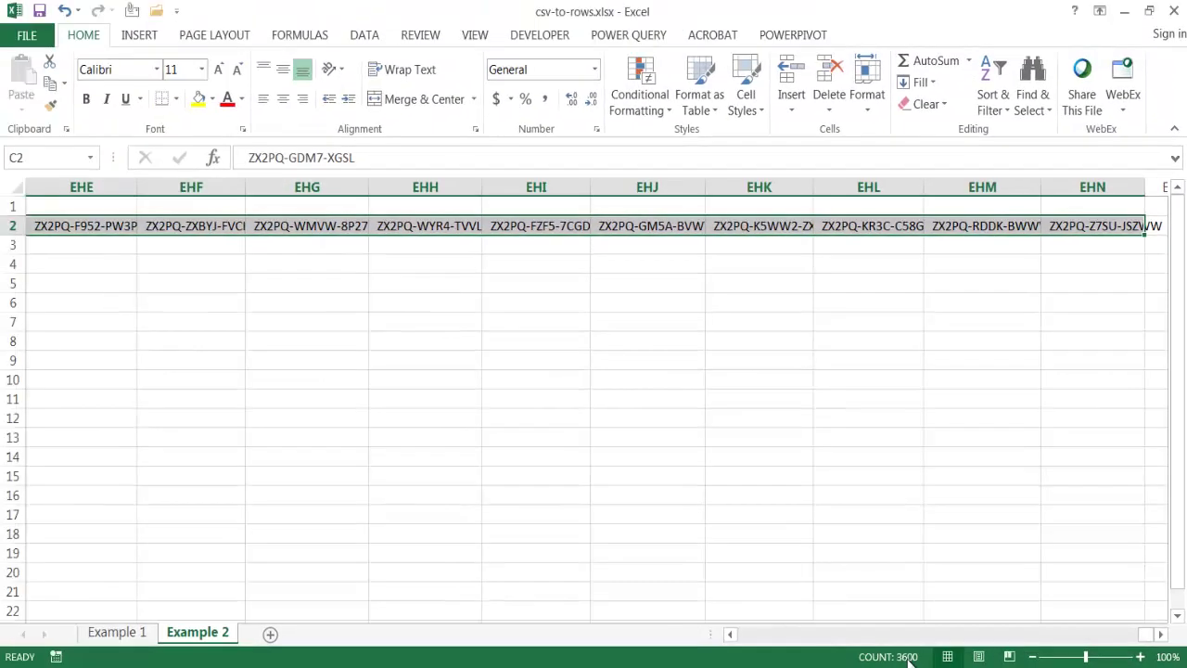
key("ctrl+Home")
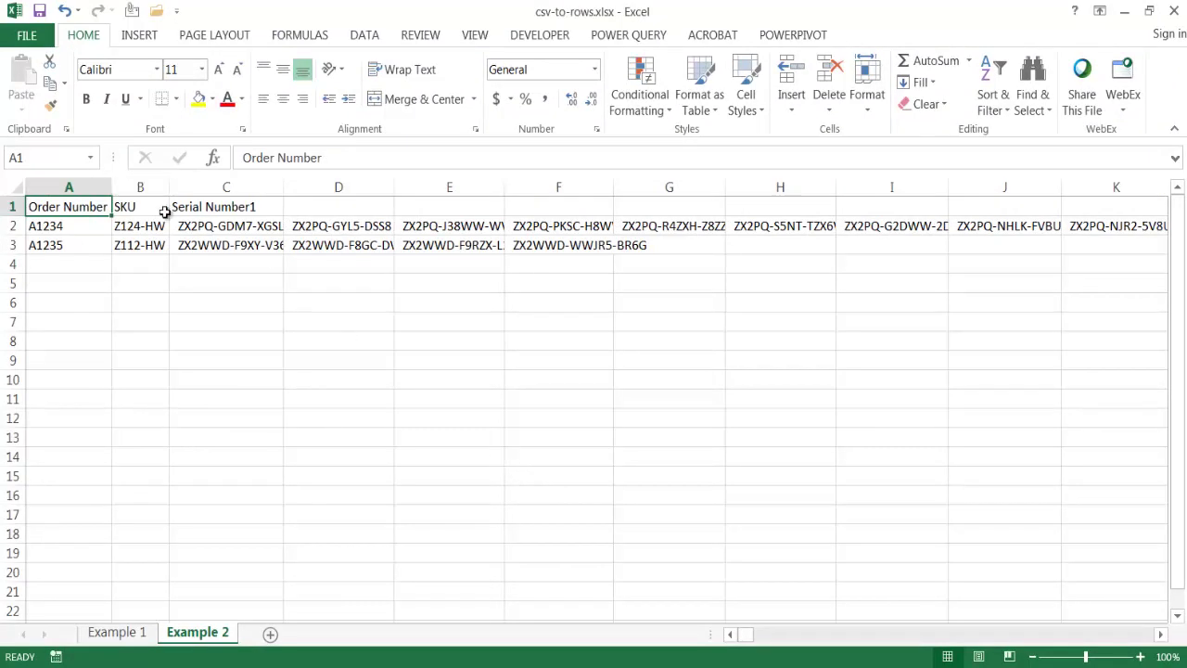
left_click(13, 225)
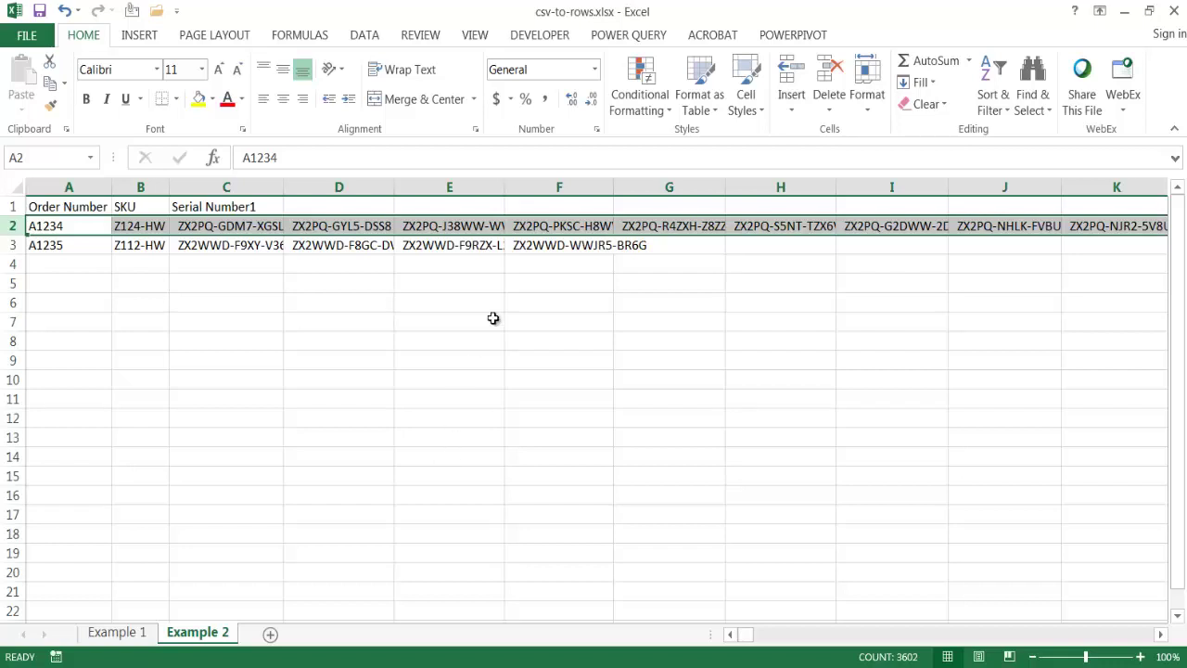
Step: Load the Example 2 range $A$1:$EHN$3 into Power Query as a table with headers
left_click(629, 34)
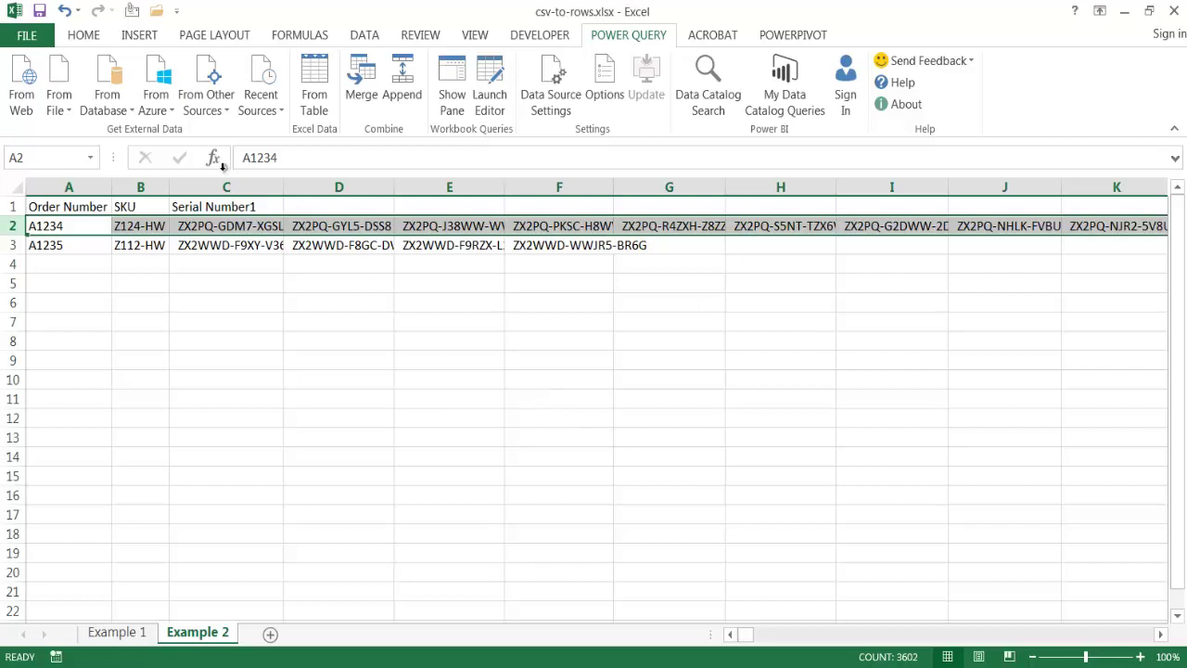
left_click(140, 227)
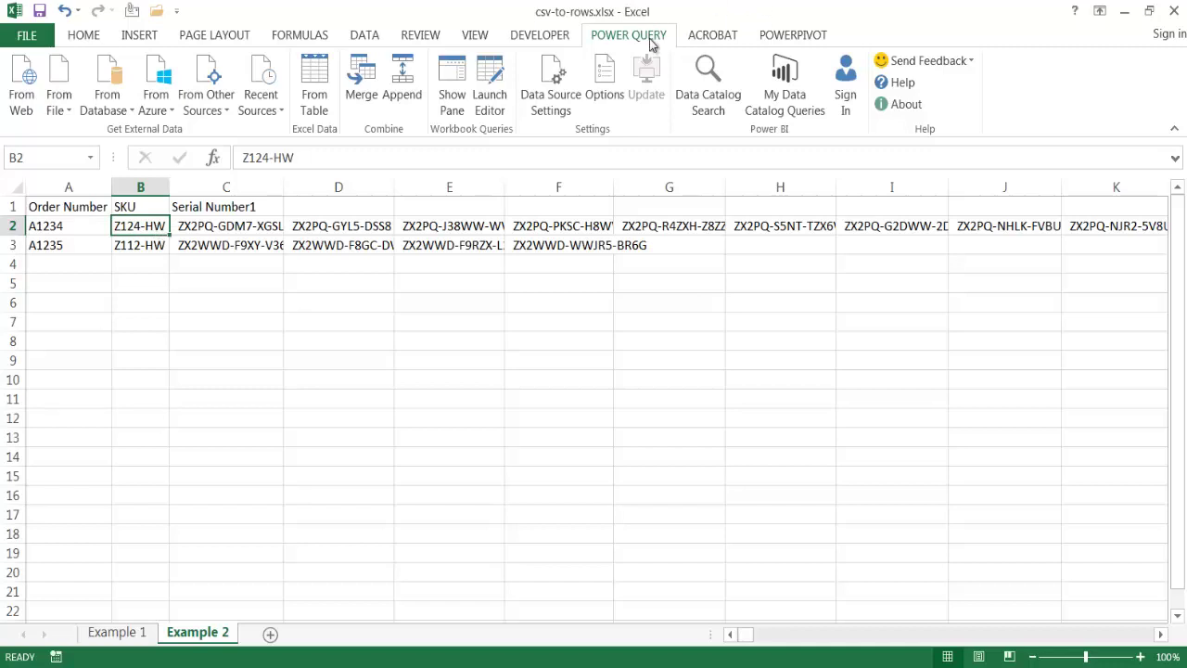
left_click(317, 109)
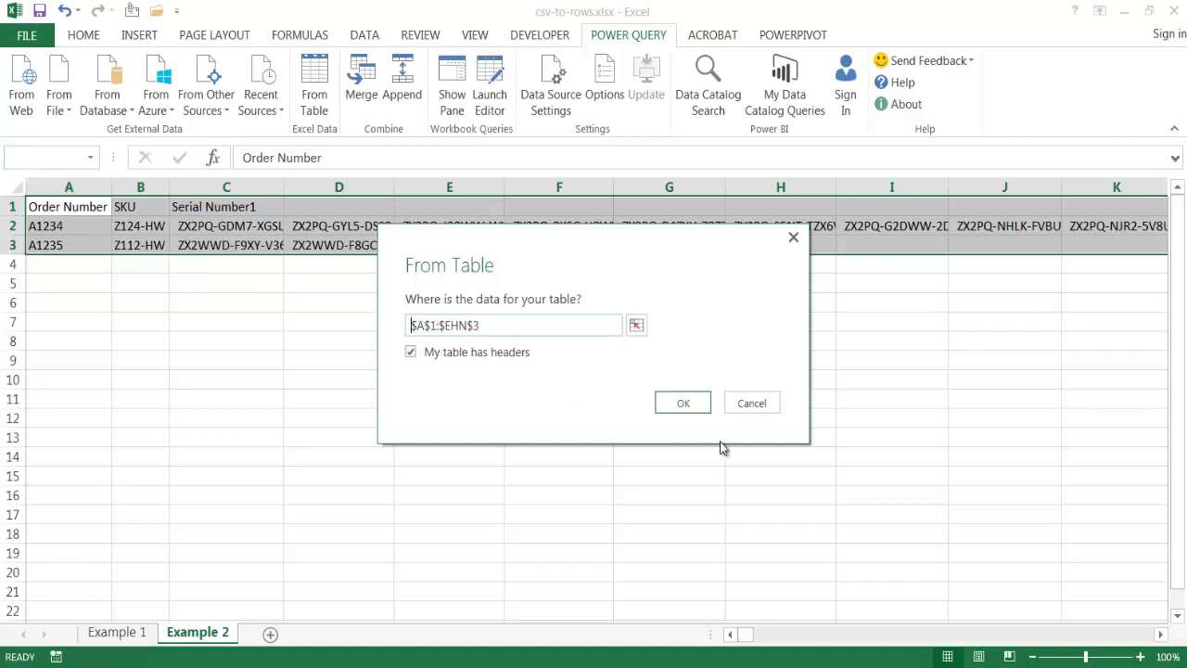
left_click(678, 406)
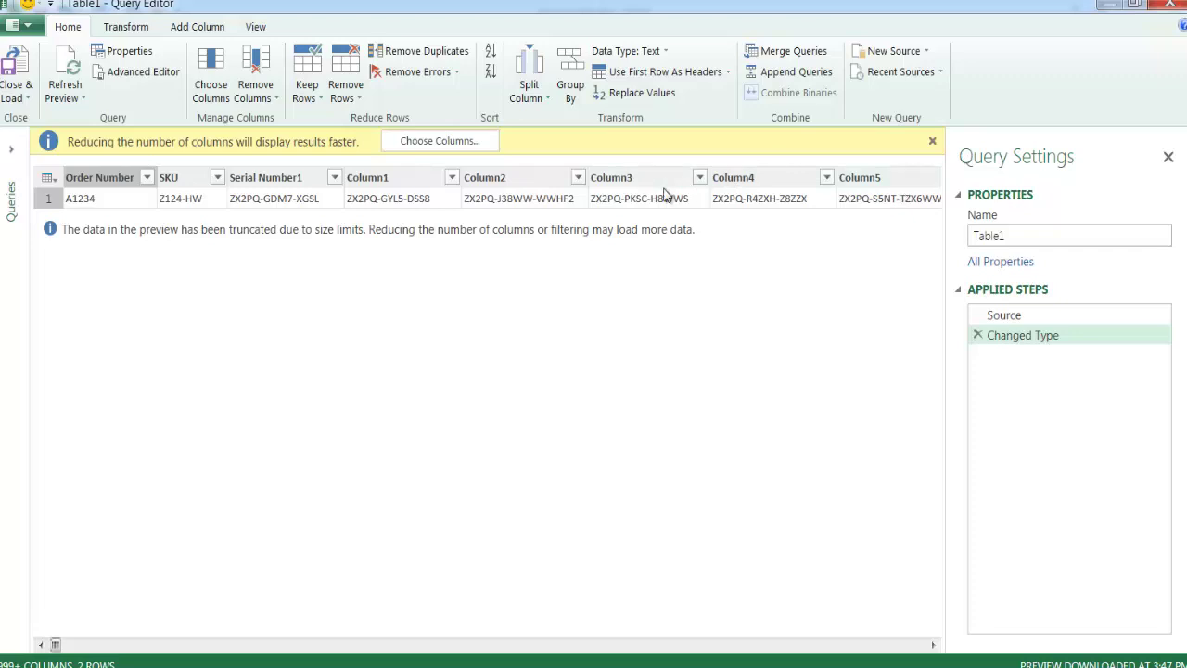
Step: Unpivot all columns other than Order Number and SKU
left_click(120, 180)
left_click(193, 184)
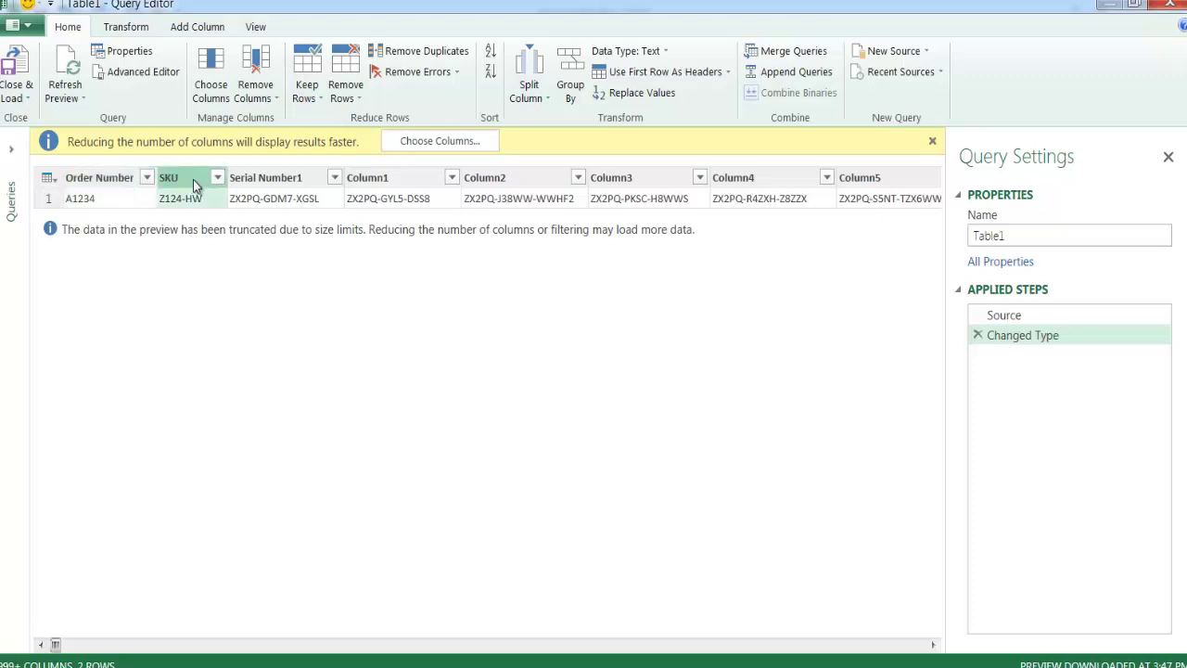
left_click(108, 184)
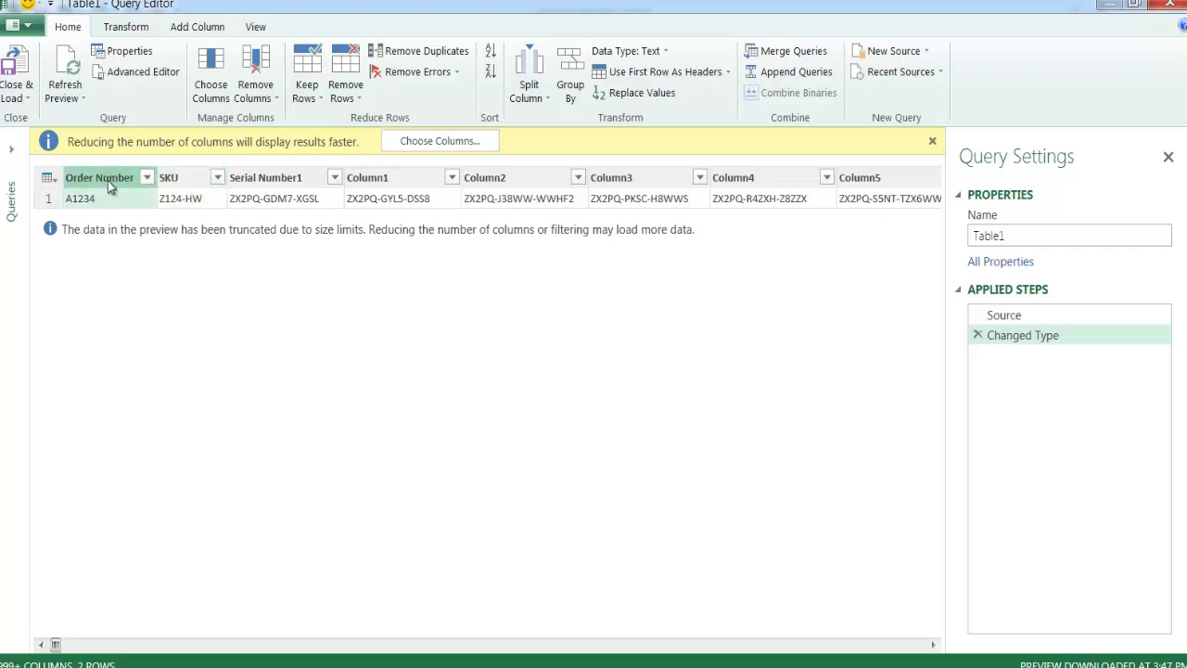
left_click(185, 181, "ctrl")
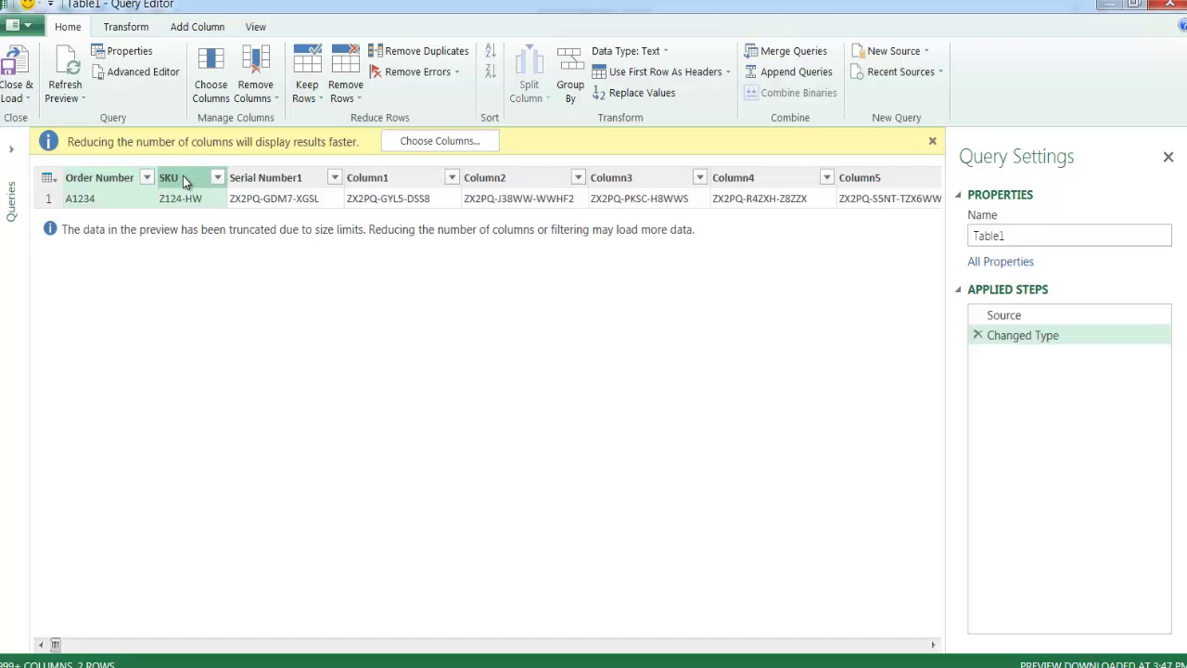
right_click(183, 176)
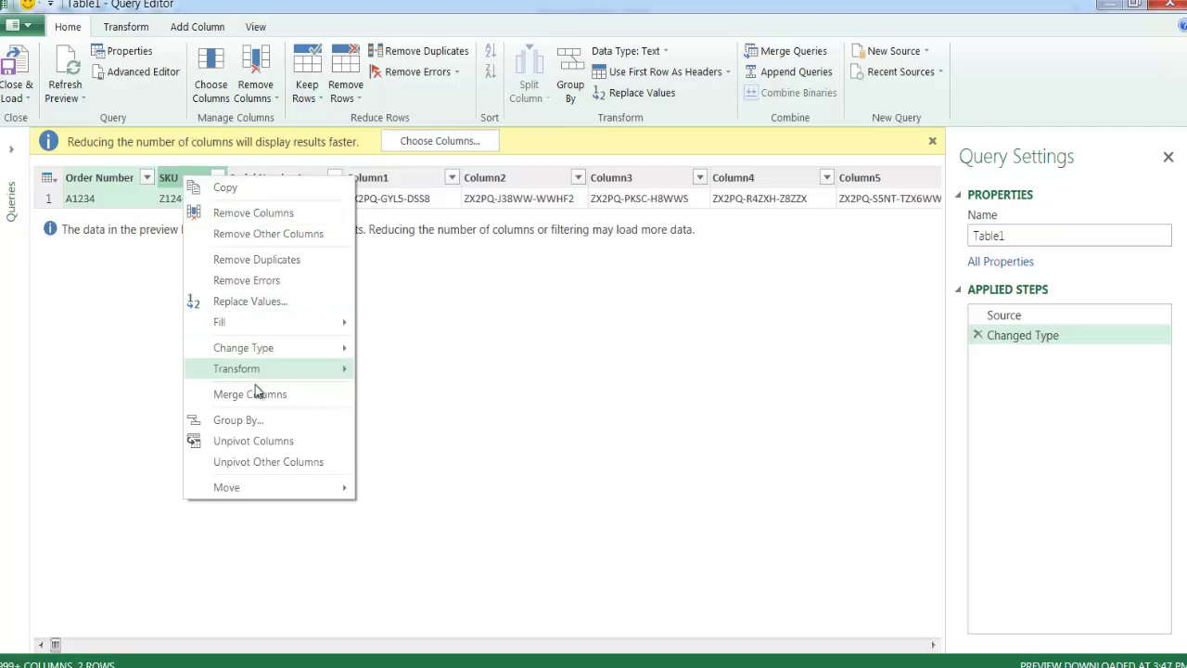
left_click(266, 462)
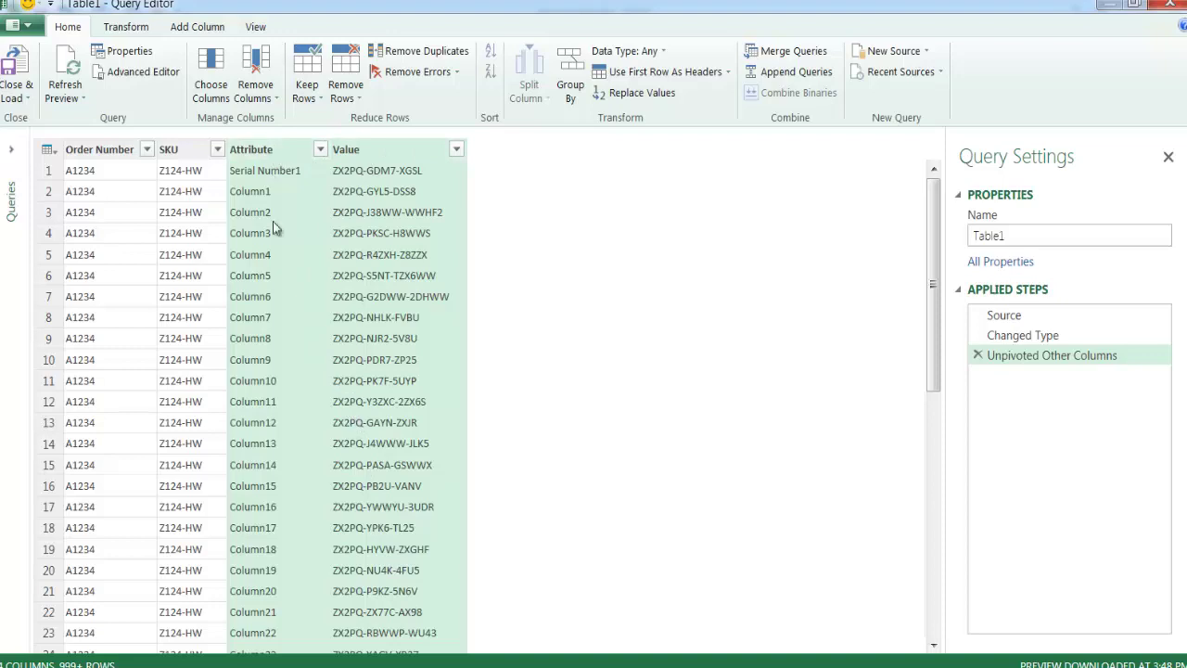
Step: Remove the Attribute column from the query
left_click(273, 152)
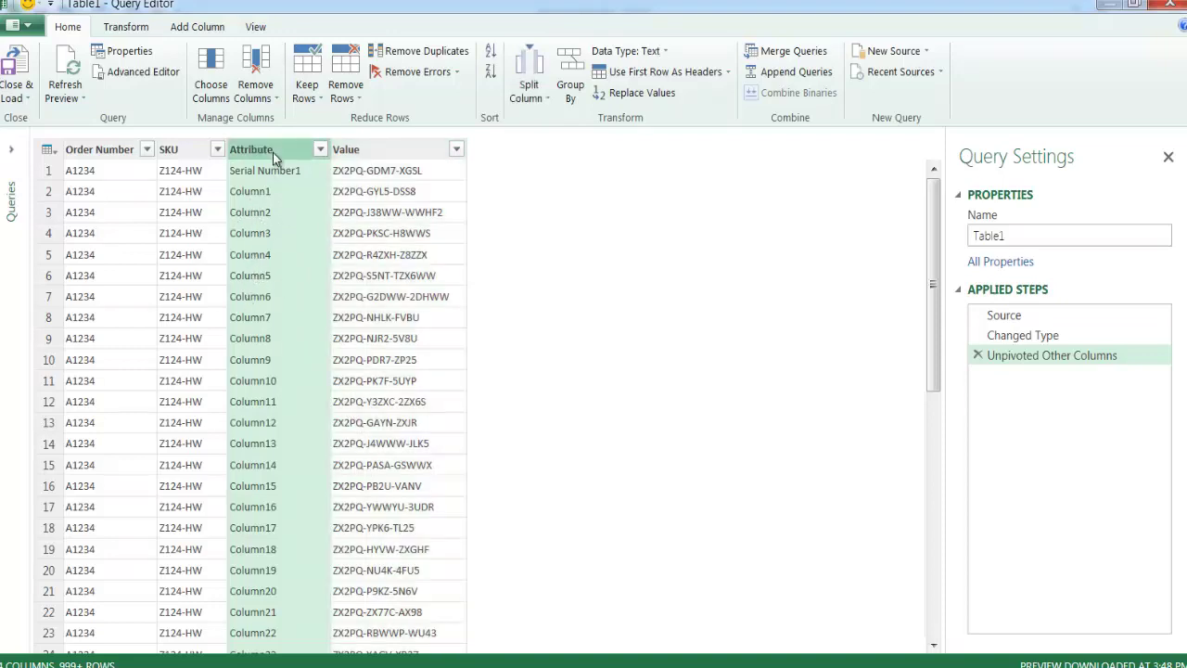
right_click(272, 152)
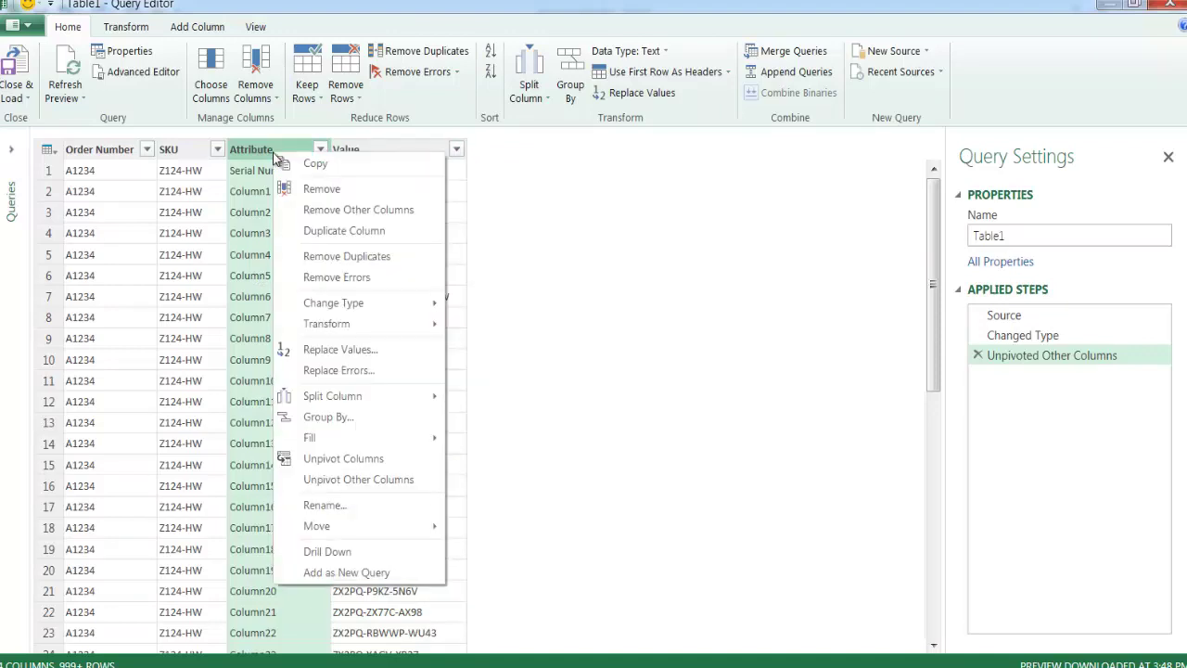
left_click(319, 192)
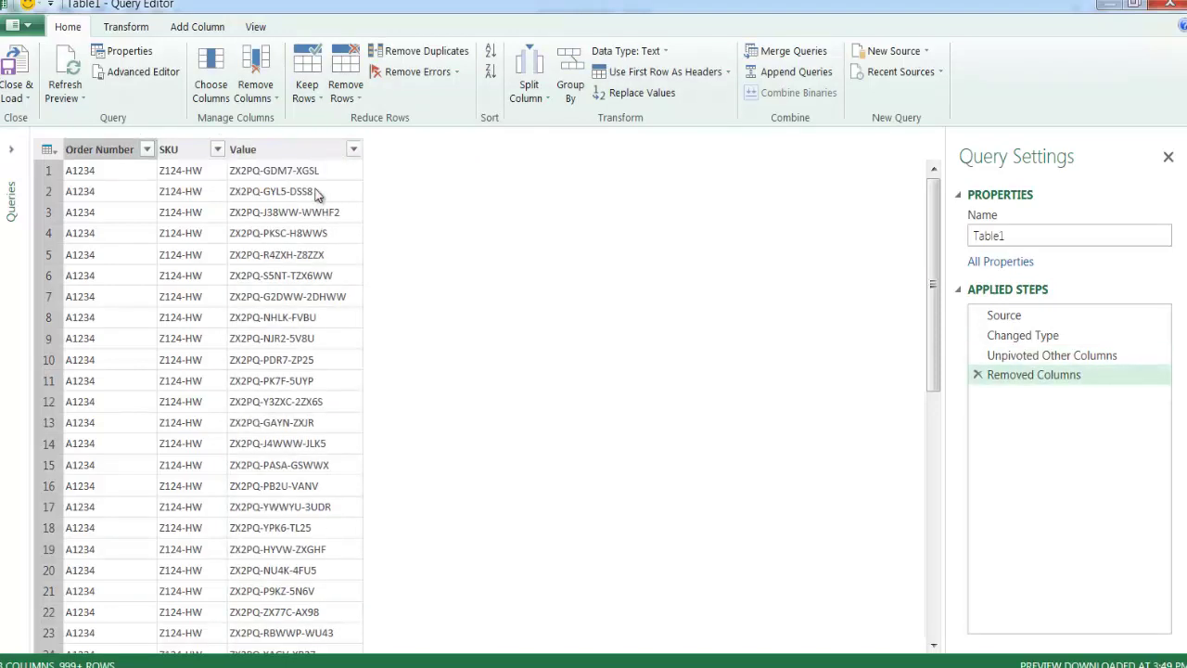
Step: Rename the Value column to Serial Number
left_click(269, 150)
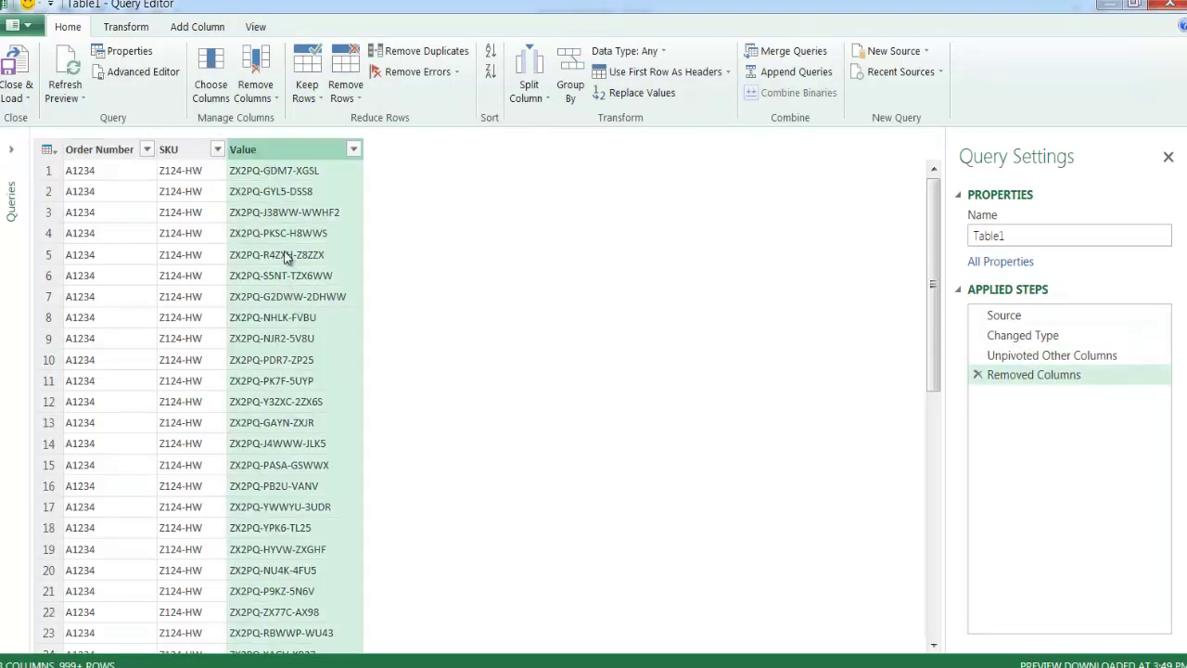
double_click(266, 151)
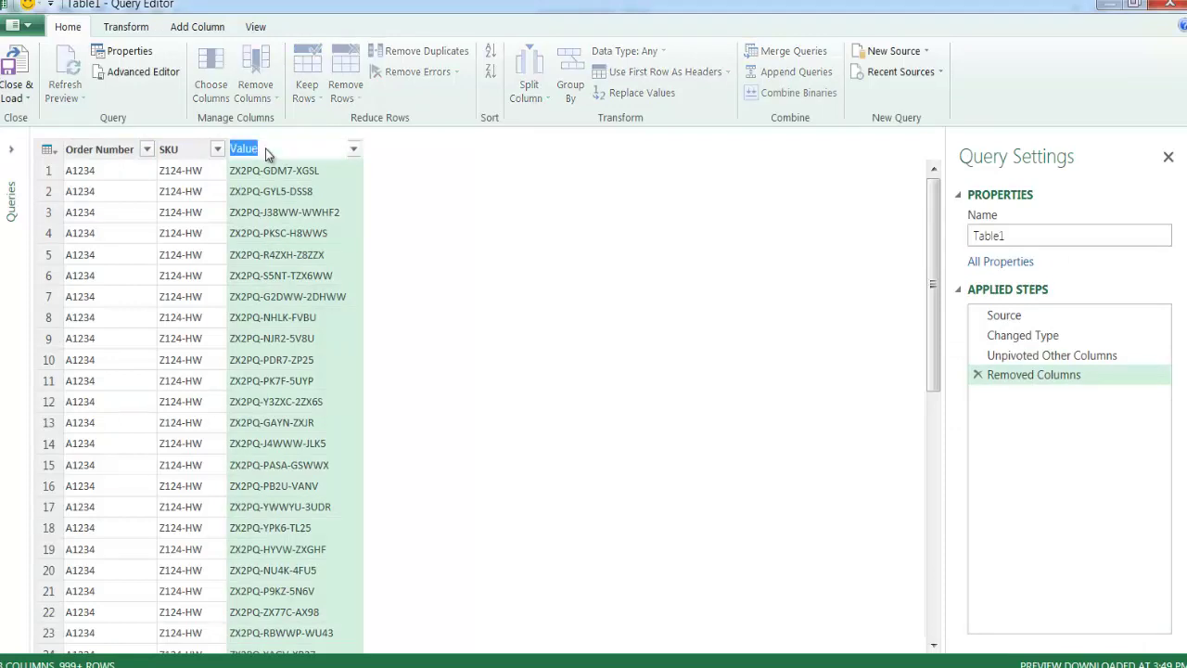
type("Serial Number")
key("Return")
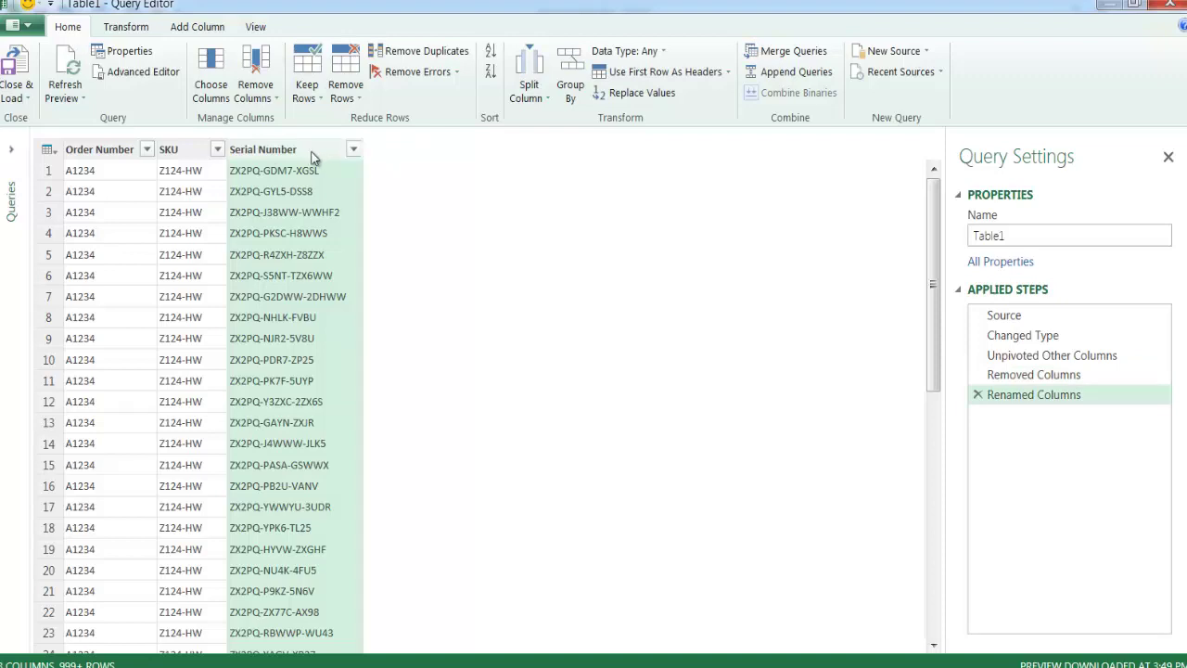
Step: Load the complete list of Order Number filter values and apply the filter with all of them selected
left_click(146, 149)
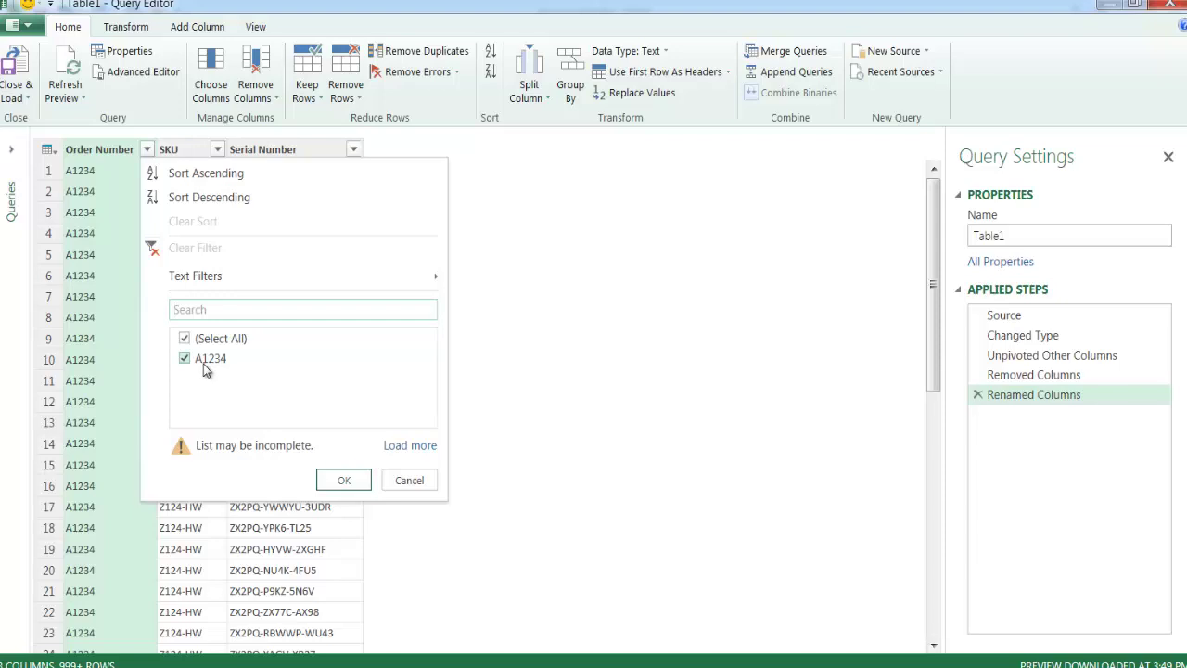
left_click(400, 445)
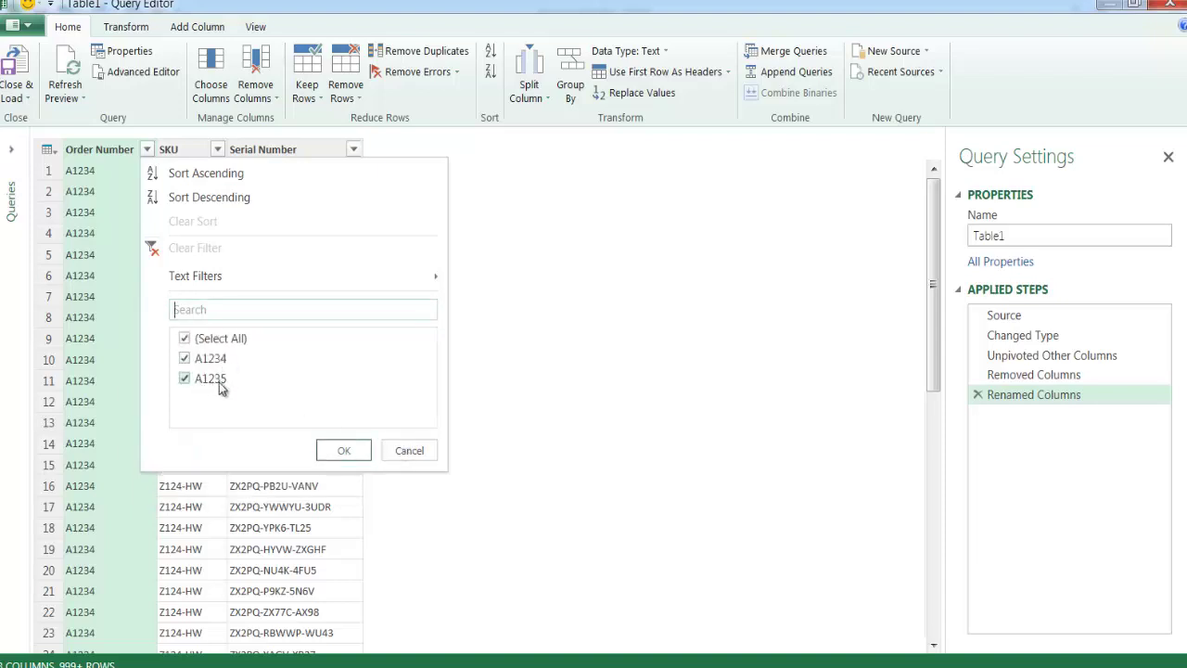
left_click(344, 451)
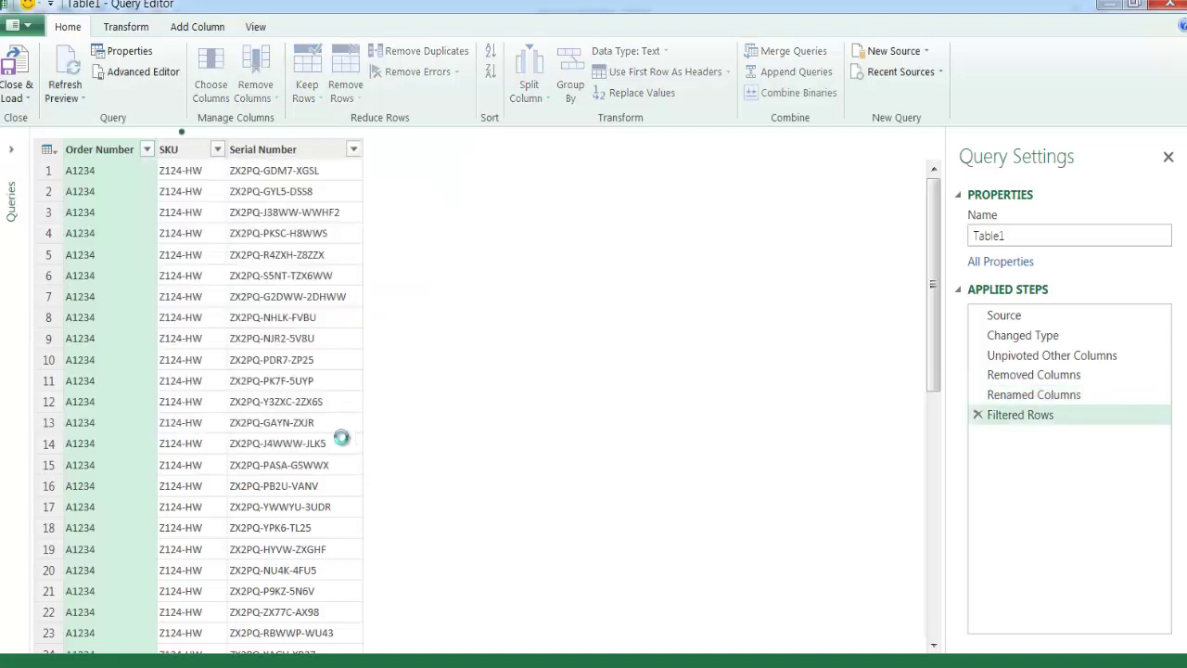
Step: Close and load the query results into a worksheet, and check the order numbers in the table's last rows
left_click(16, 64)
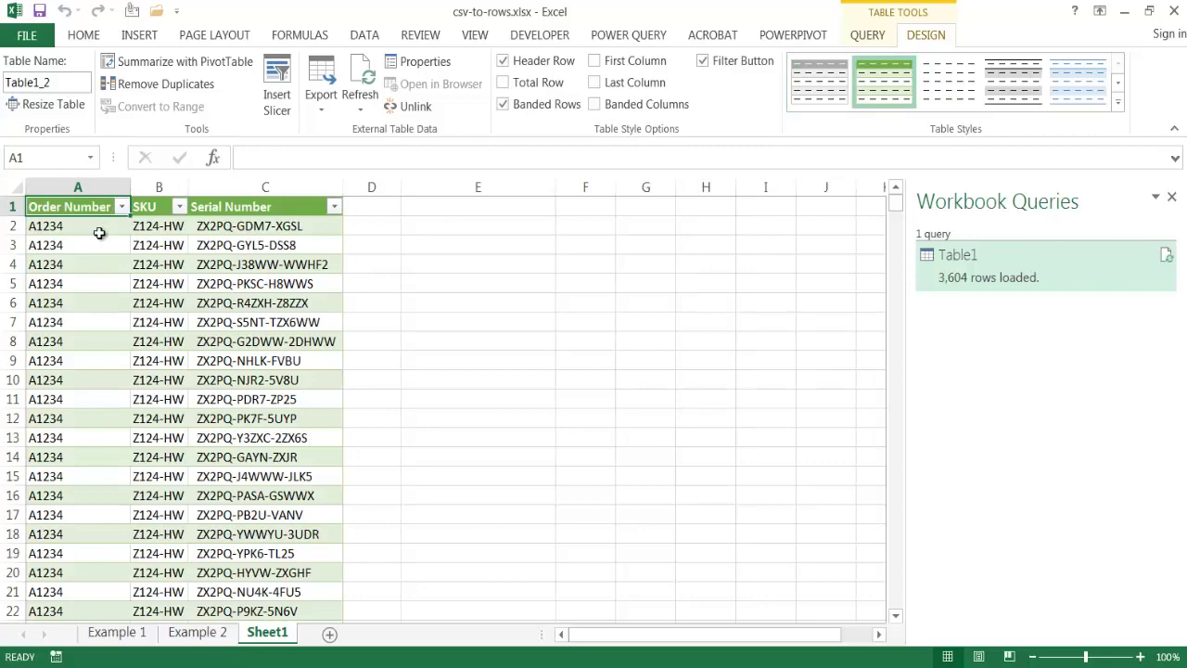
key("ctrl+Down")
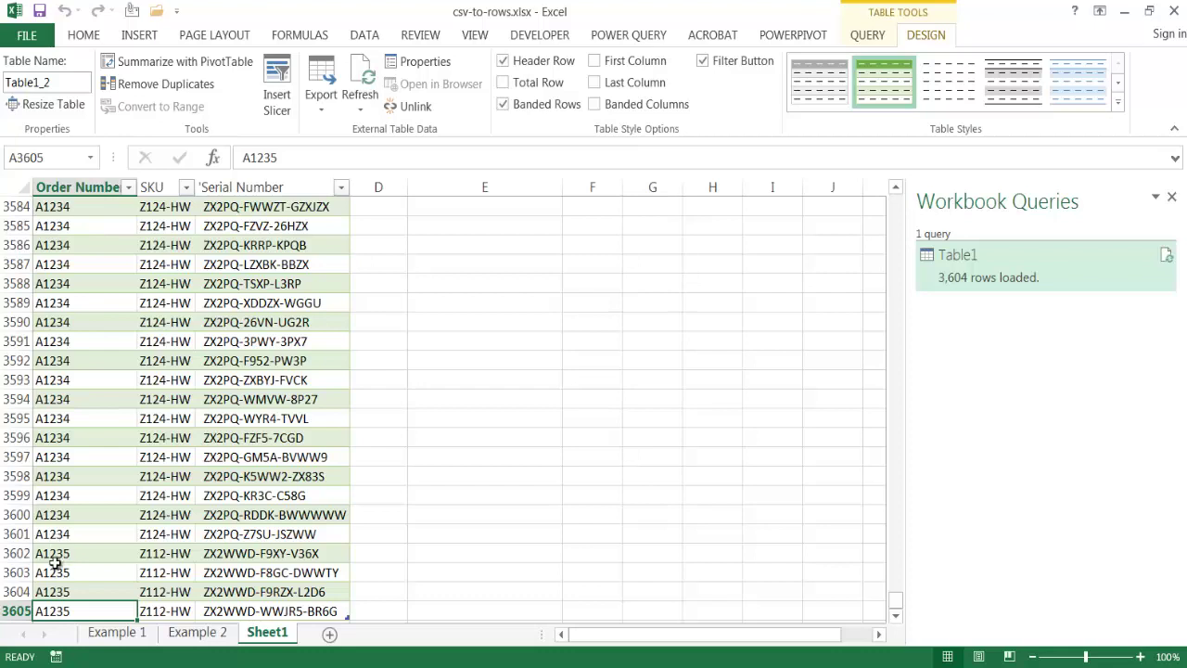
left_click_drag(78, 557, 80, 611)
left_click(73, 535)
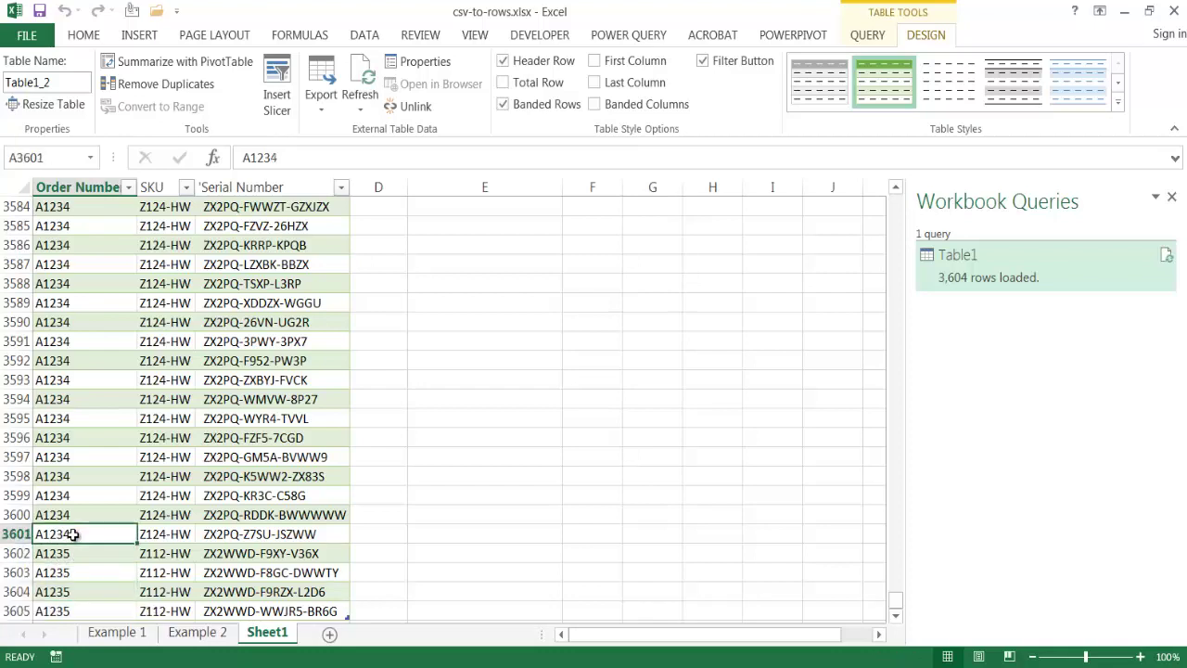